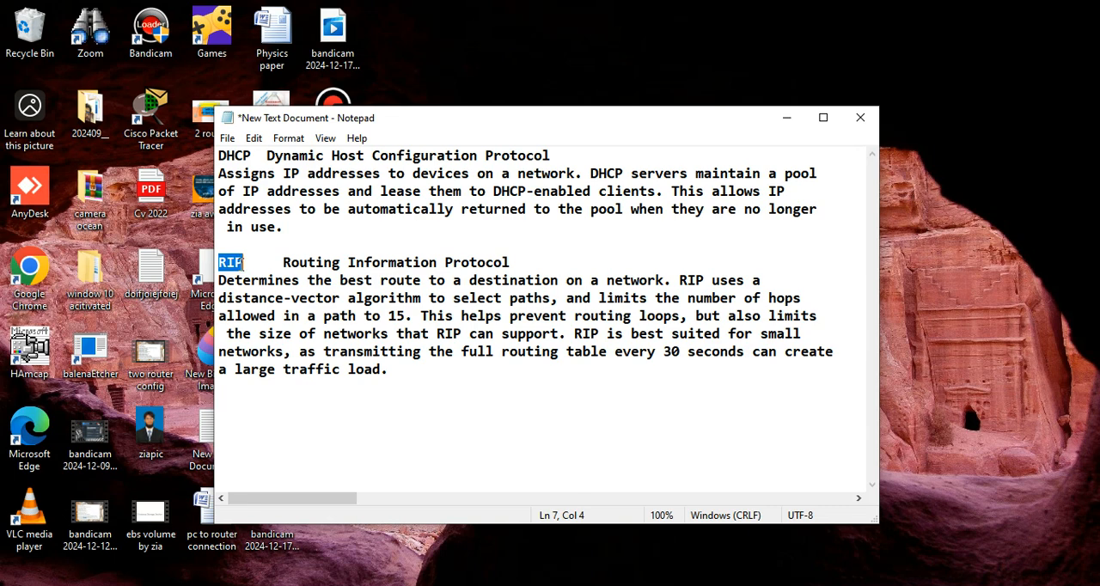
# Step: Review the DHCP notes in the text document, covering the protocol's full name and how it assigns IP addresses
pyautogui.click(243, 157)
pyautogui.click(267, 157)
pyautogui.moveTo(268, 157); pyautogui.dragTo(553, 159)
pyautogui.click(430, 173)
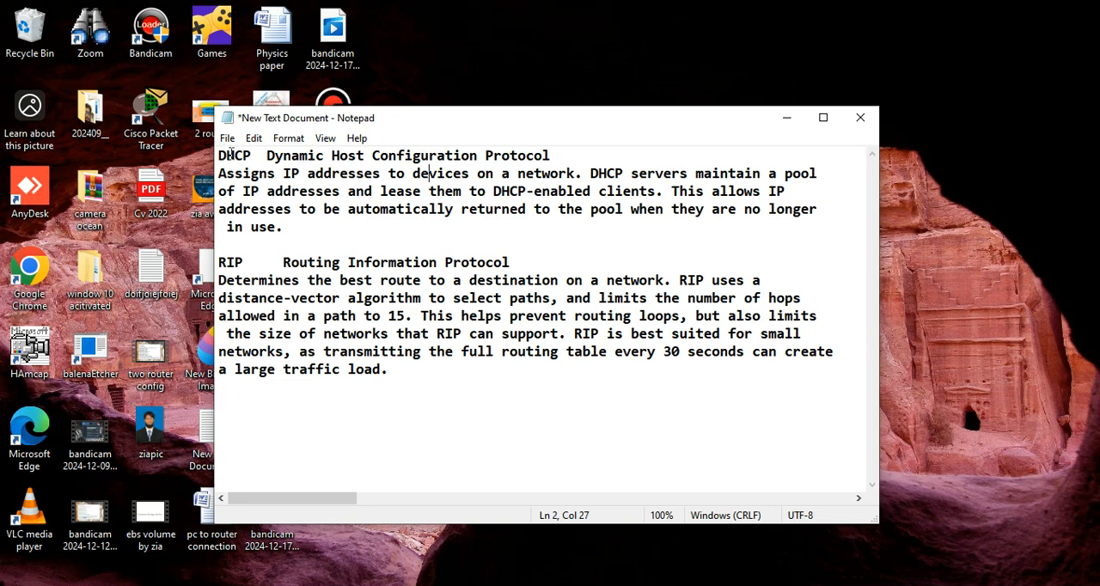
pyautogui.moveTo(217, 156); pyautogui.dragTo(252, 156)
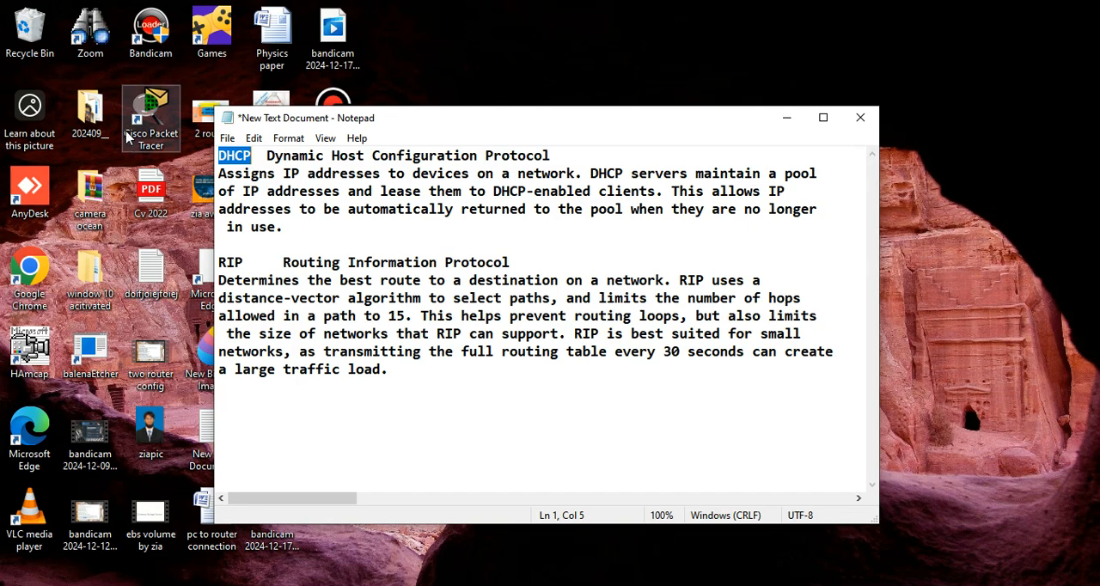
pyautogui.click(290, 159)
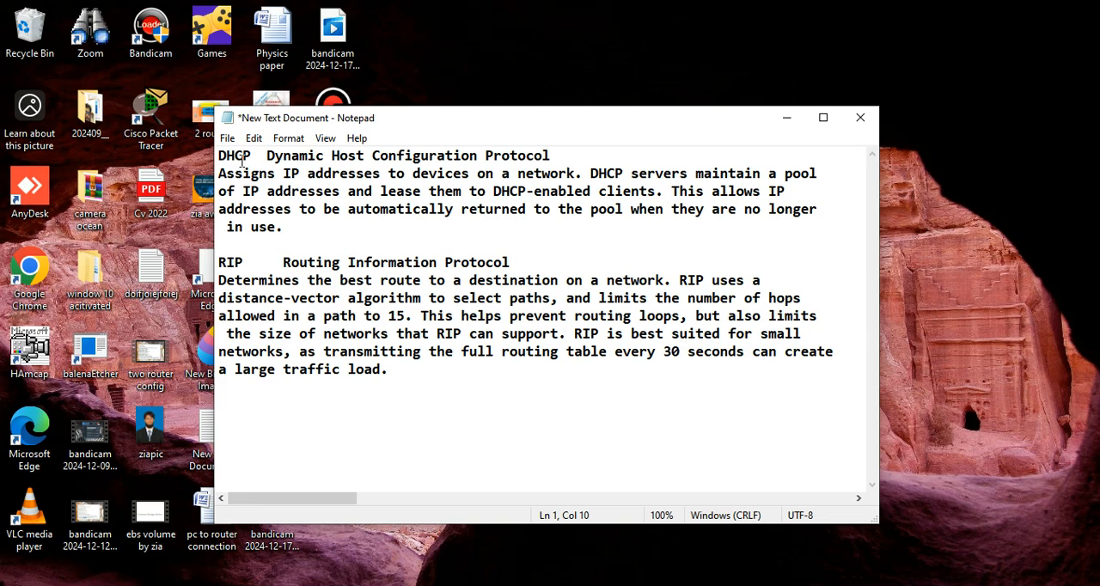
pyautogui.moveTo(255, 160); pyautogui.dragTo(217, 160)
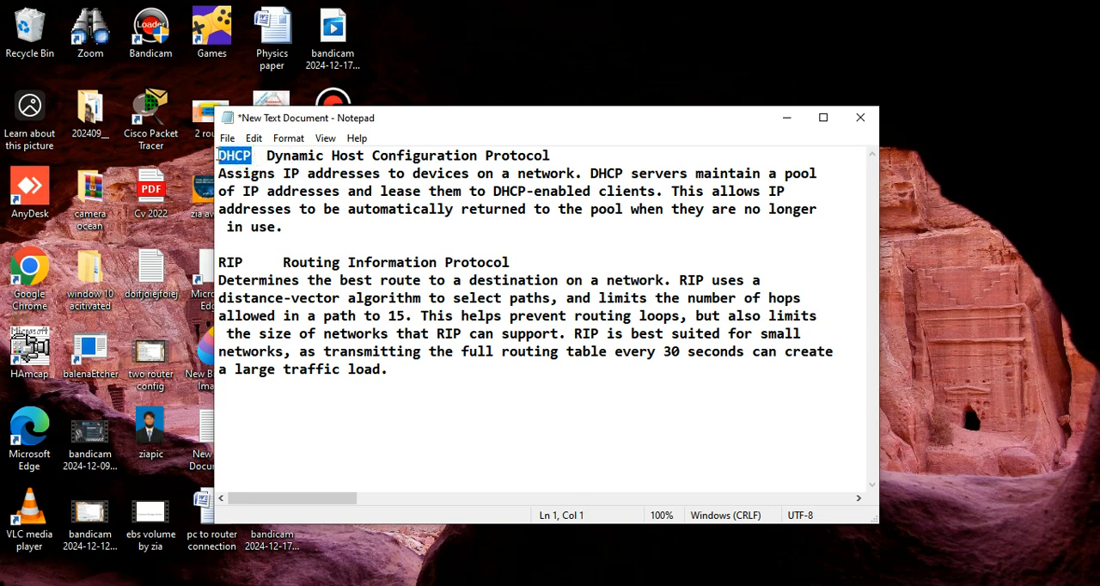
pyautogui.click(338, 215)
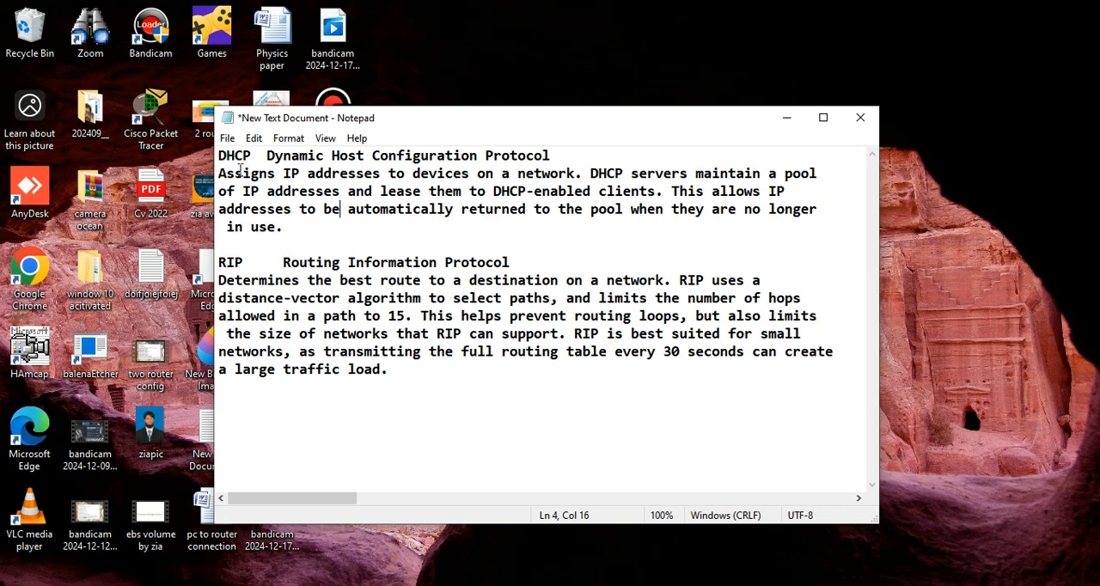
pyautogui.moveTo(220, 173); pyautogui.dragTo(291, 225)
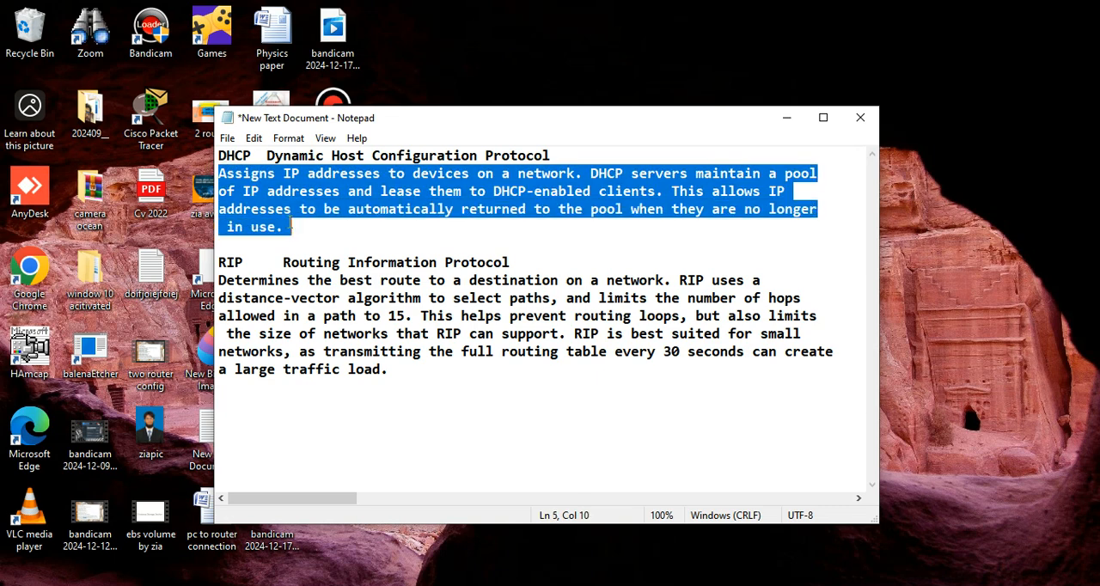
pyautogui.click(410, 227)
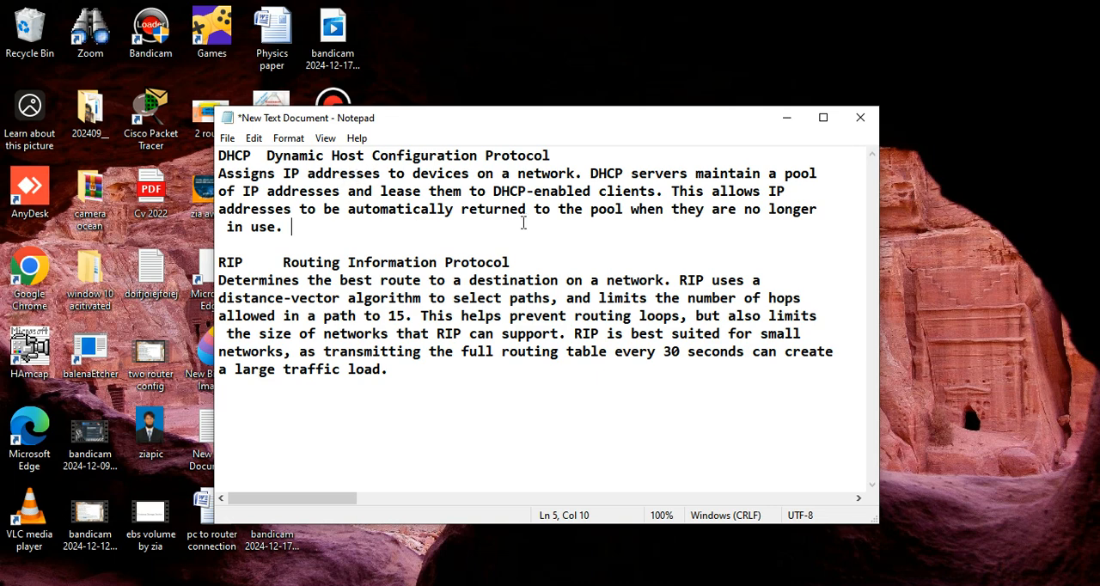
pyautogui.moveTo(251, 156); pyautogui.dragTo(216, 146)
# Step: Review the RIP notes, covering its full name, hop limit, suitable network size and routing table traffic, and compare its heading with DHCP's
pyautogui.click(336, 263)
pyautogui.click(317, 270)
pyautogui.moveTo(283, 262); pyautogui.dragTo(527, 267)
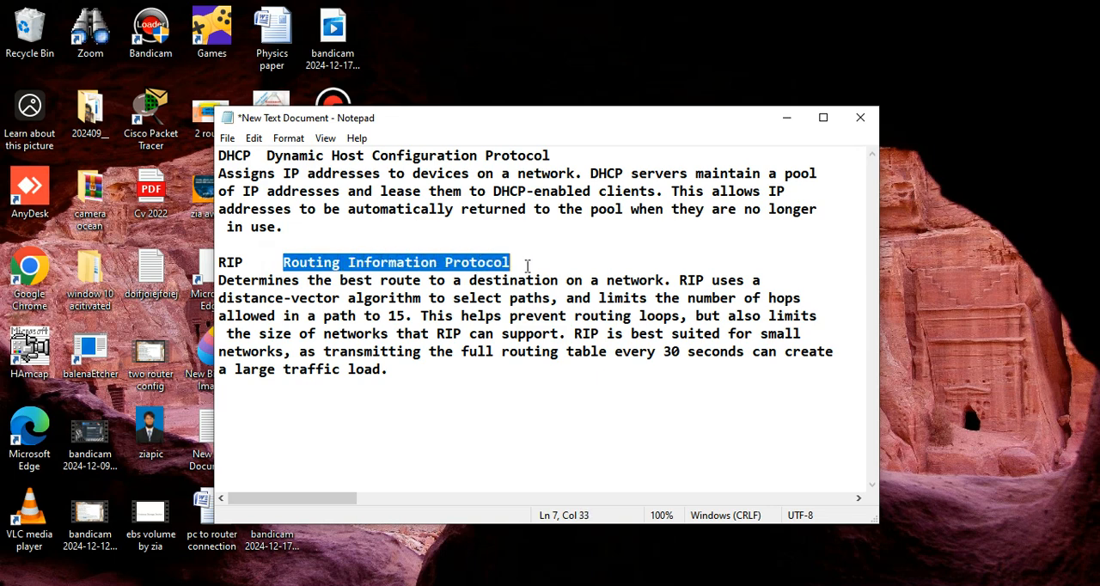
pyautogui.moveTo(267, 155); pyautogui.dragTo(554, 156)
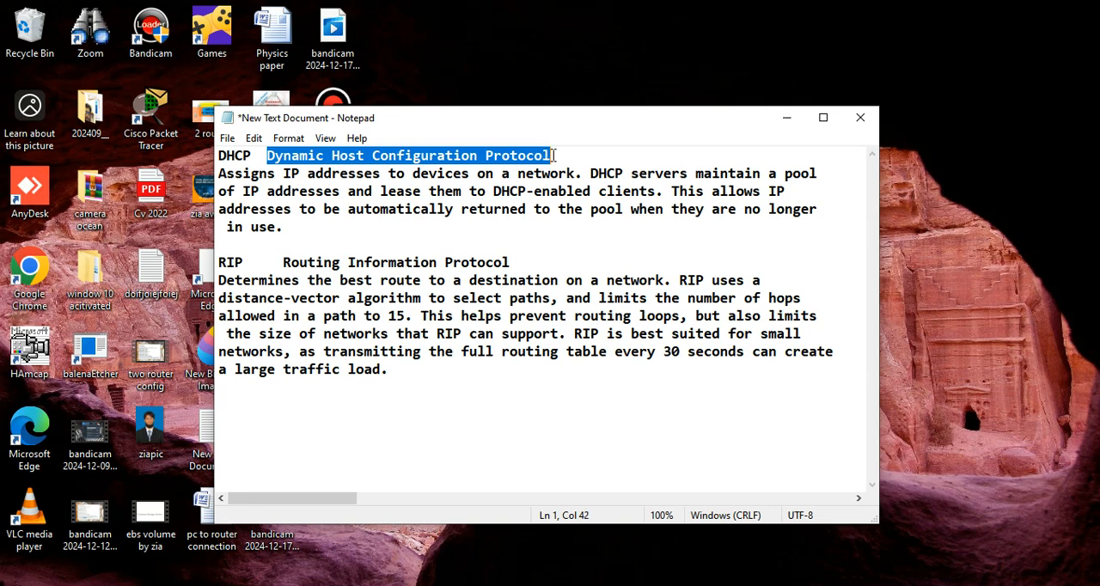
pyautogui.click(494, 172)
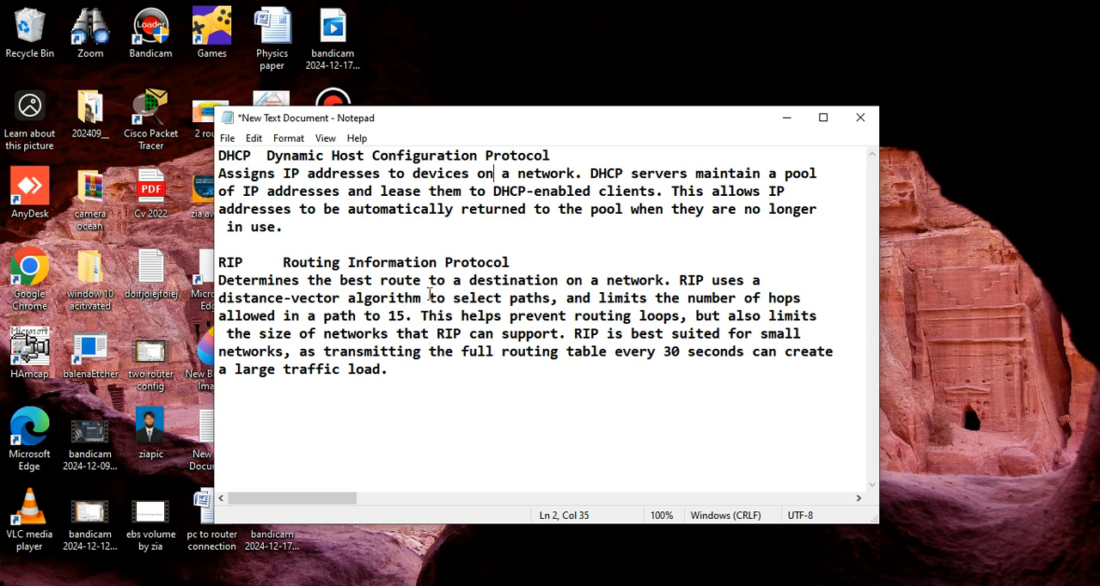
pyautogui.doubleClick(396, 317)
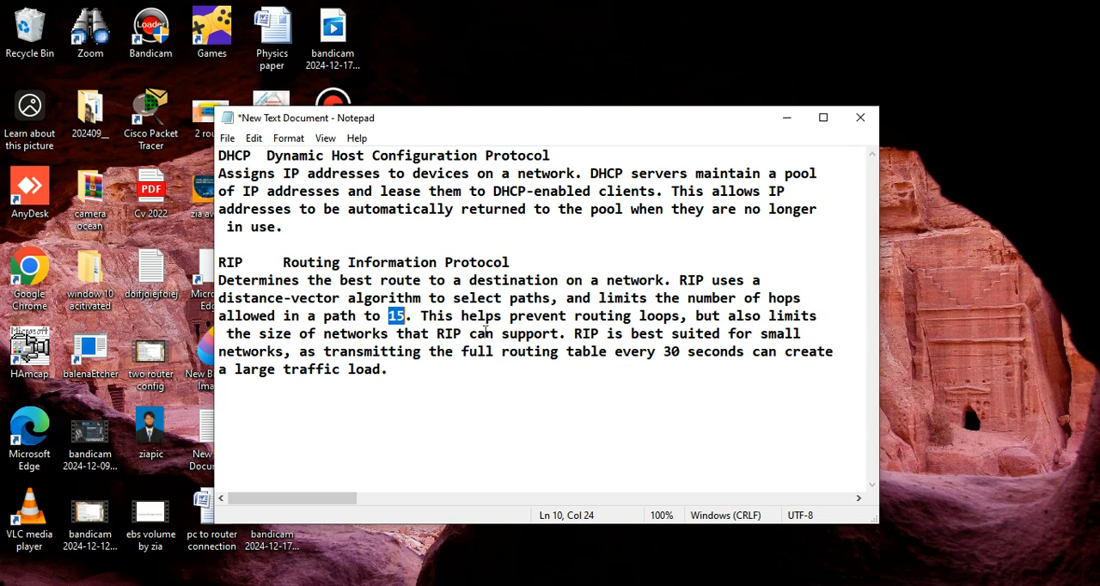
pyautogui.moveTo(574, 334); pyautogui.dragTo(482, 351)
pyautogui.click(550, 392)
pyautogui.moveTo(299, 351); pyautogui.dragTo(383, 369)
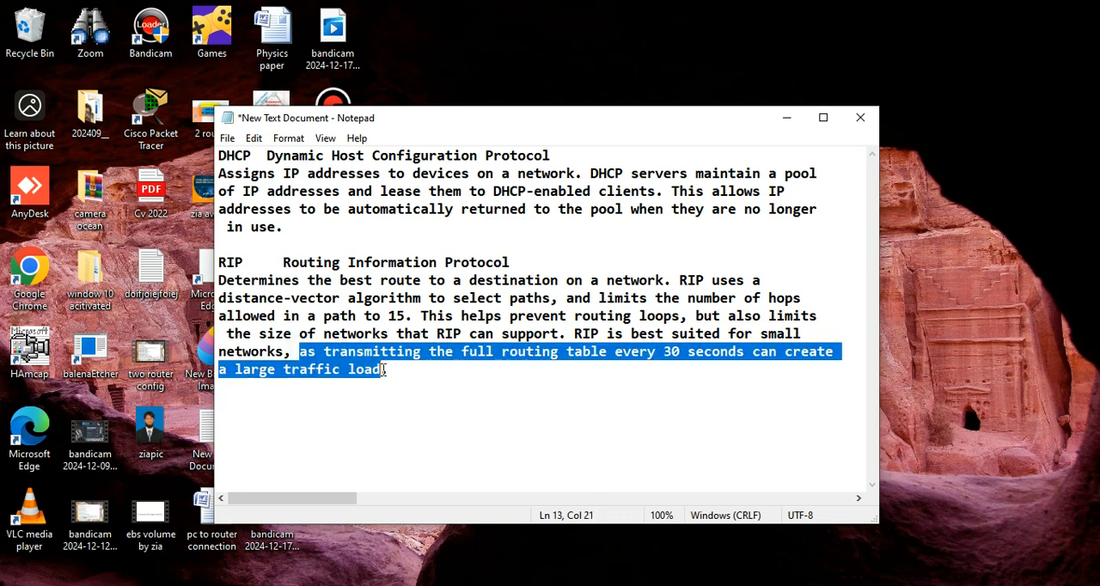
pyautogui.click(415, 410)
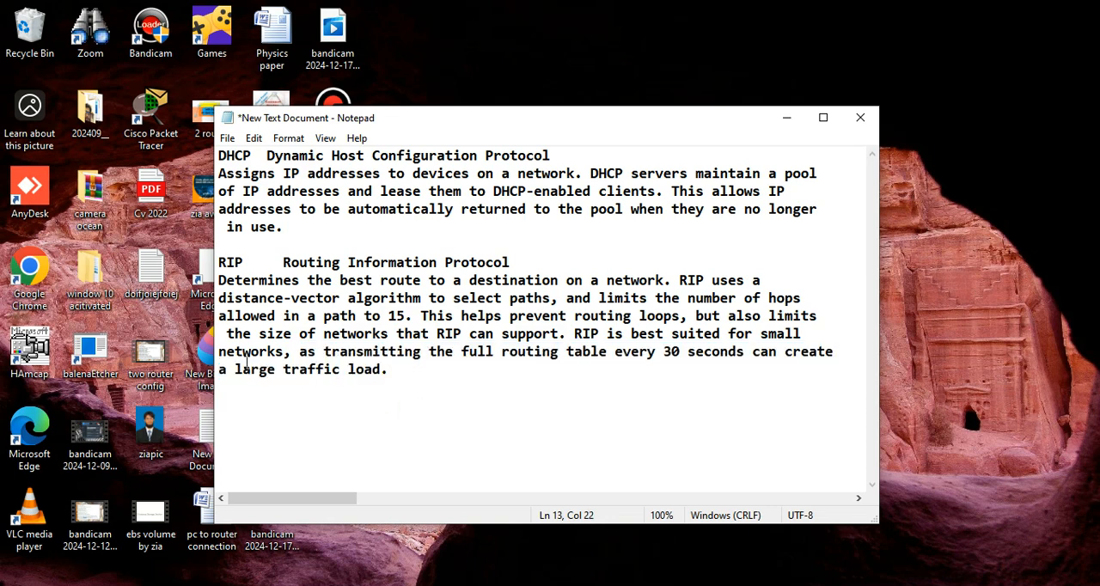
pyautogui.moveTo(234, 352); pyautogui.dragTo(344, 371)
pyautogui.click(450, 425)
pyautogui.moveTo(219, 156); pyautogui.dragTo(253, 155)
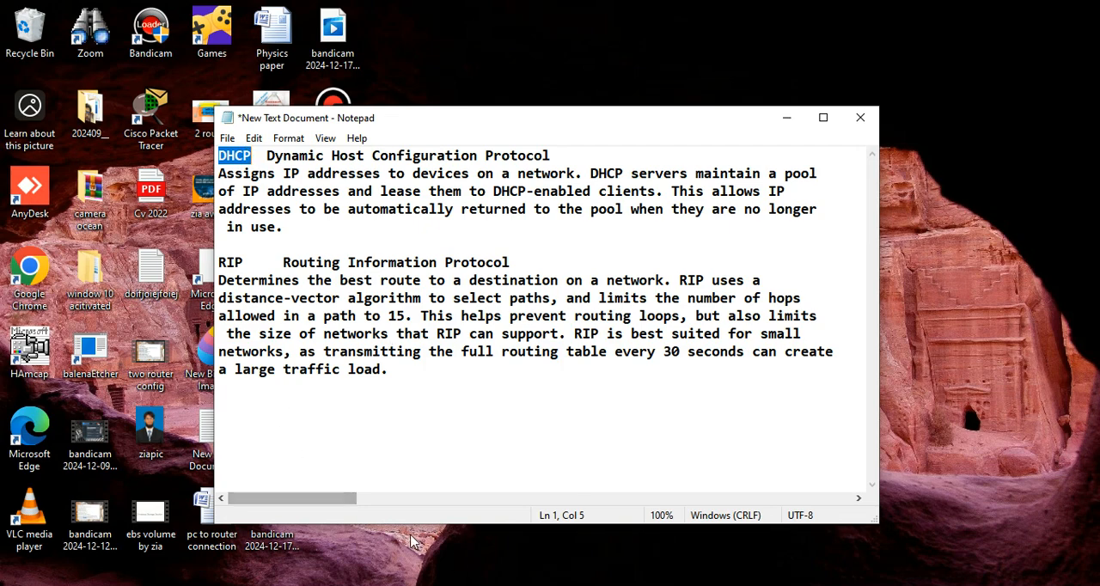
# Step: Switch to Cisco Packet Tracer and place a 2950T-24 switch in the logical workspace
pyautogui.hotkey('alt', 'Tab')
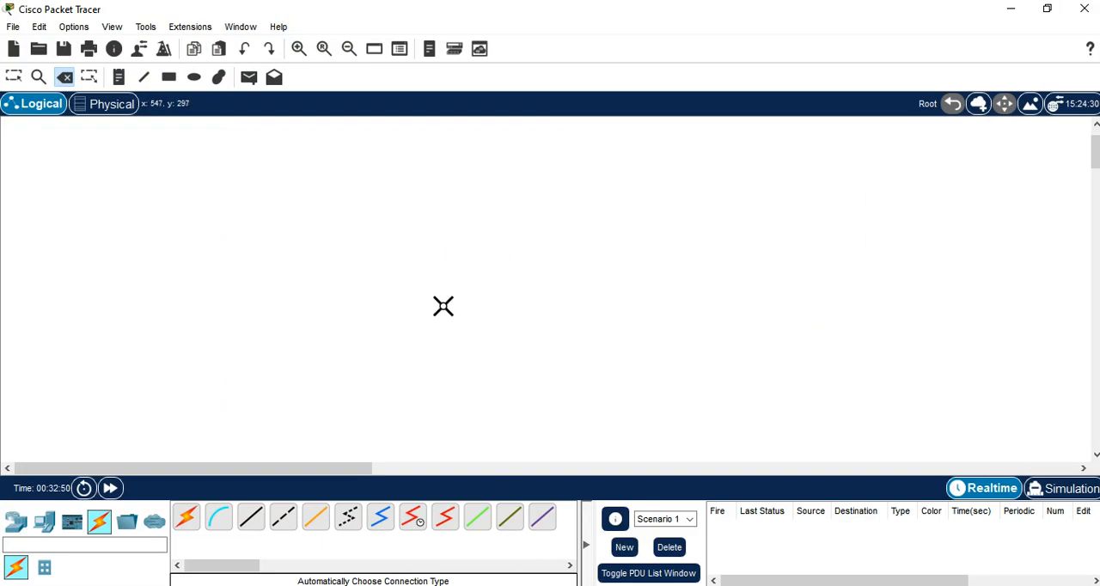
pyautogui.click(14, 522)
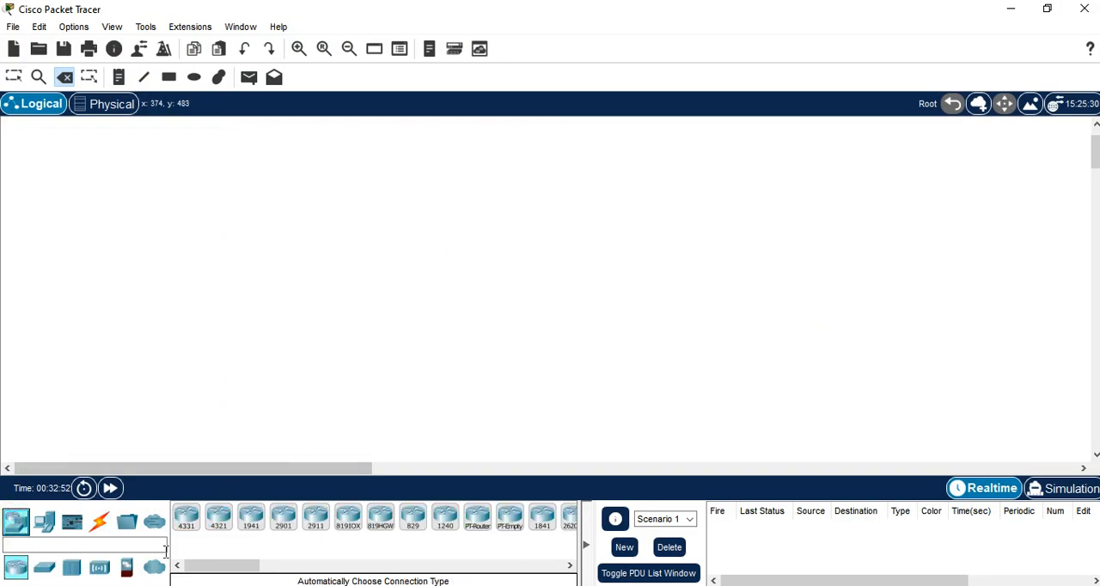
pyautogui.click(44, 568)
pyautogui.click(445, 518)
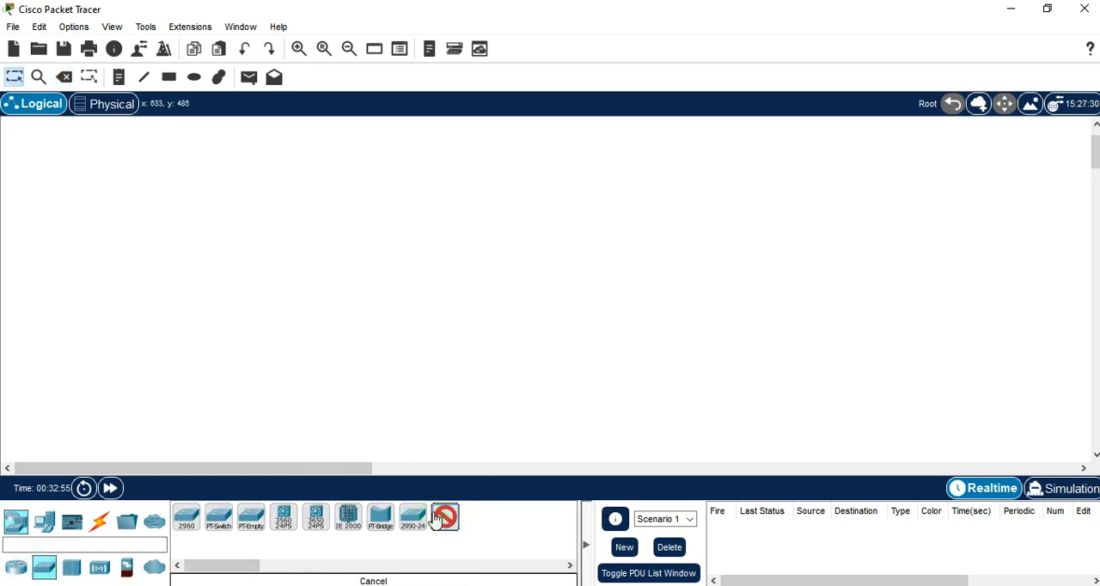
pyautogui.click(323, 309)
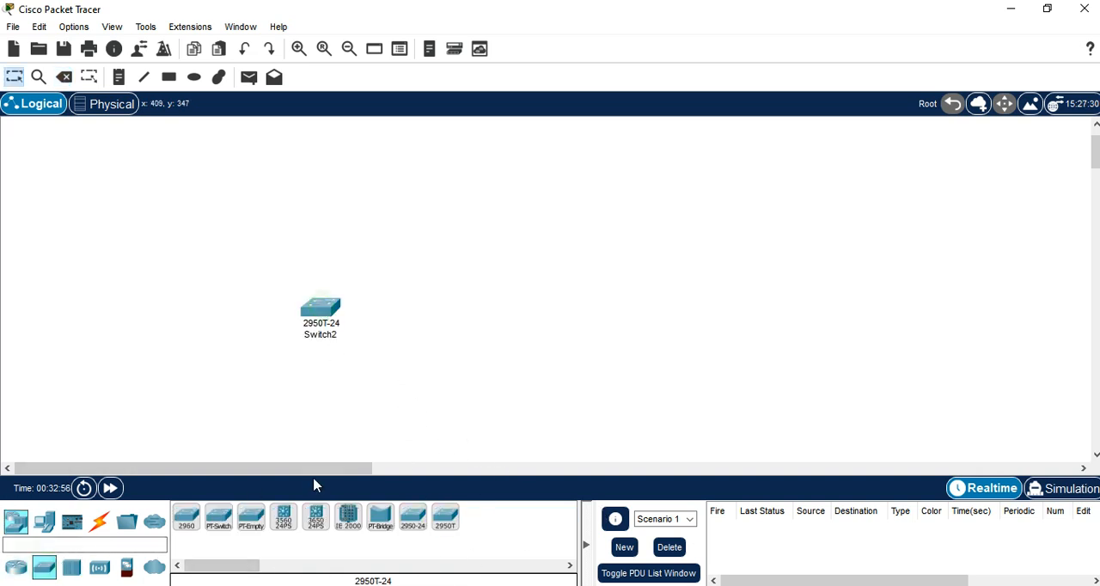
# Step: Place two PCs side by side below the switch and one Server-PT above it
pyautogui.click(44, 522)
pyautogui.click(187, 520)
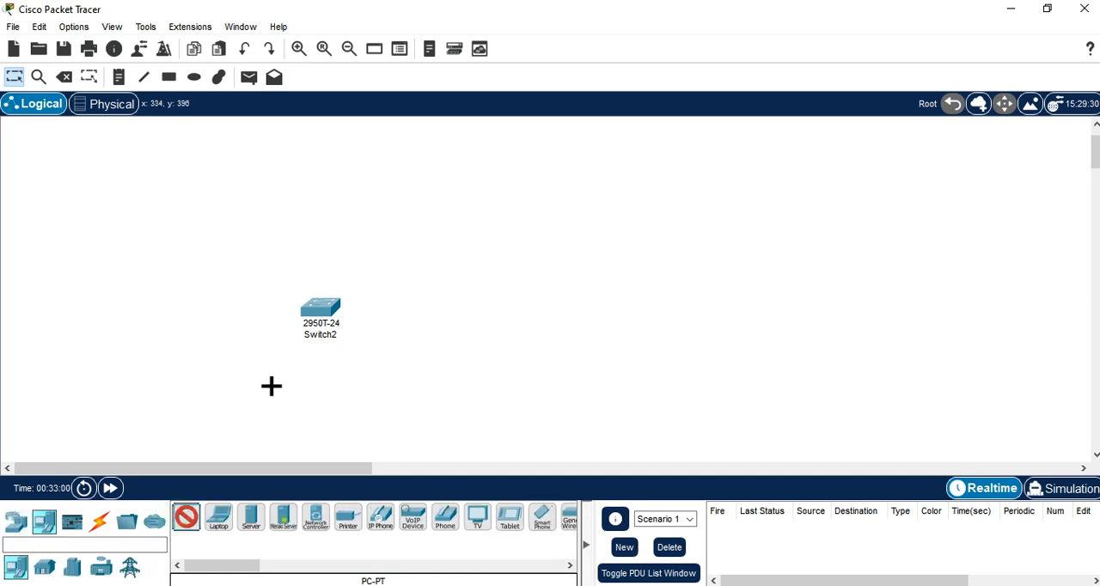
pyautogui.click(263, 396)
pyautogui.click(187, 519)
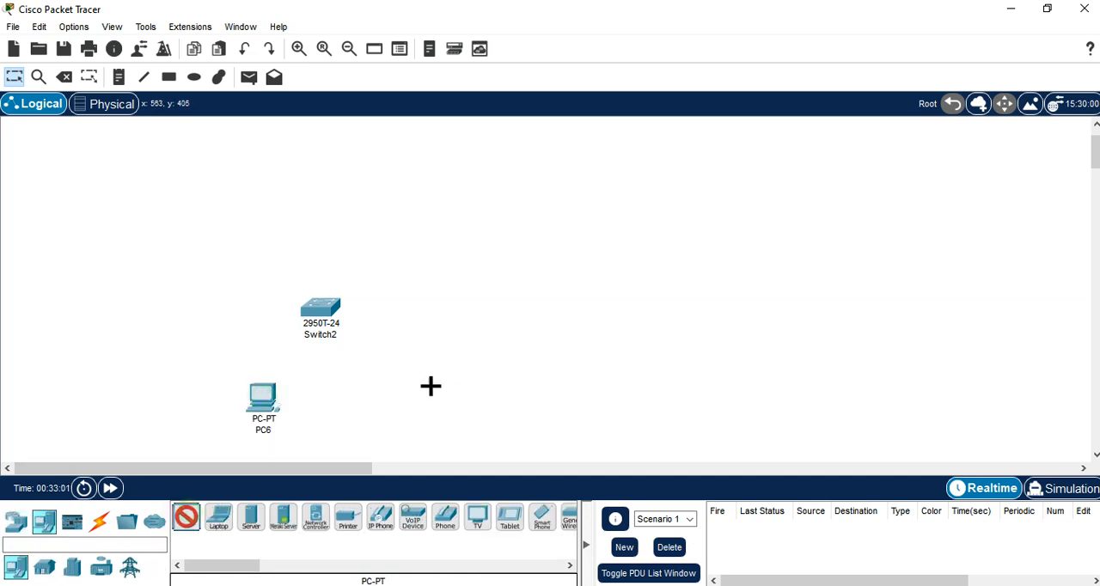
pyautogui.click(353, 389)
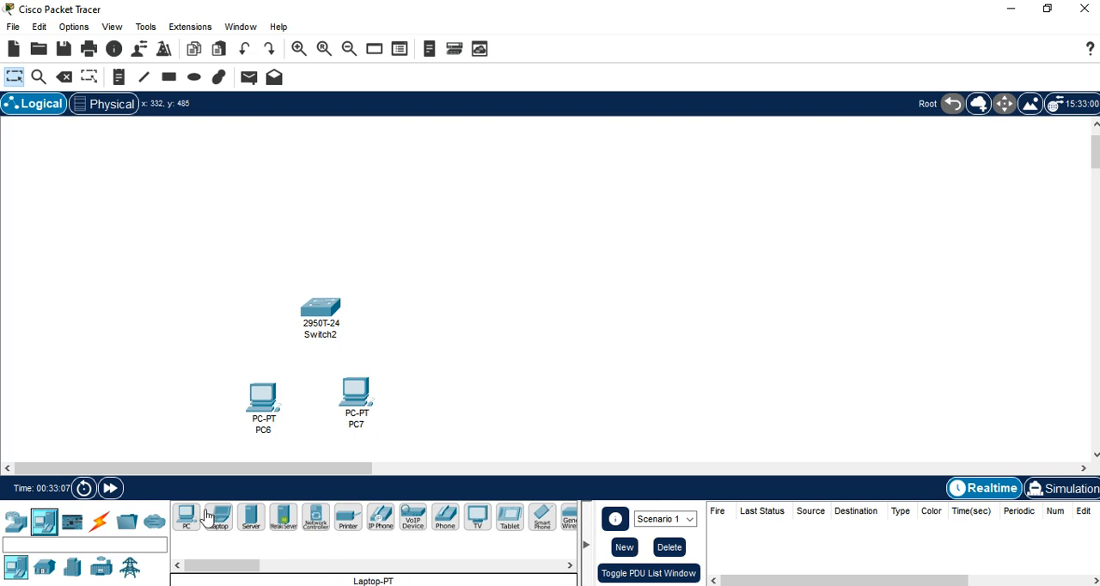
pyautogui.click(254, 519)
pyautogui.click(333, 178)
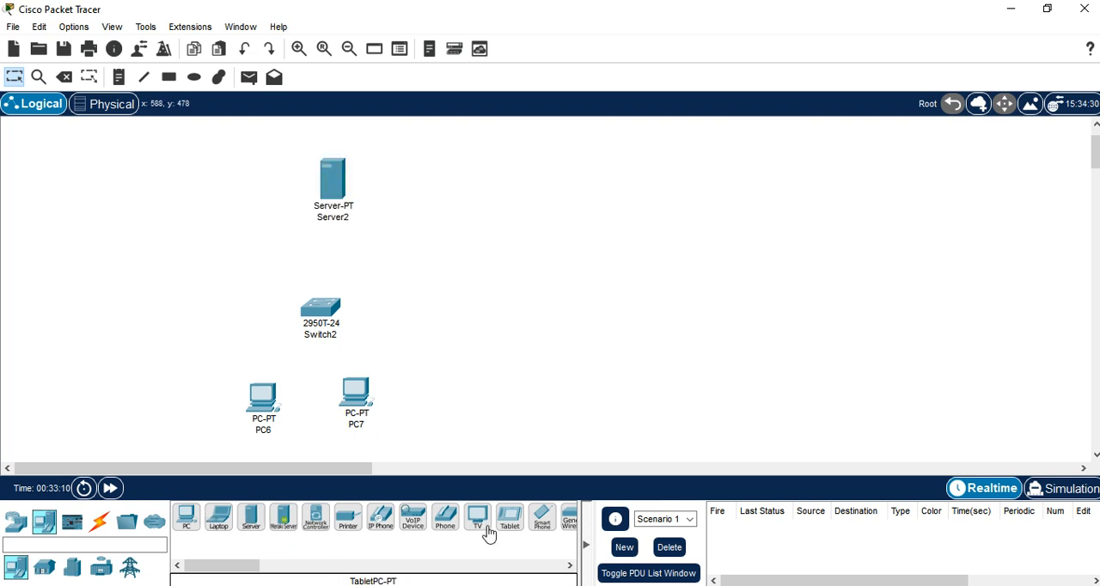
# Step: Connect the server and both PCs to the switch using automatically chosen connection types
pyautogui.click(99, 521)
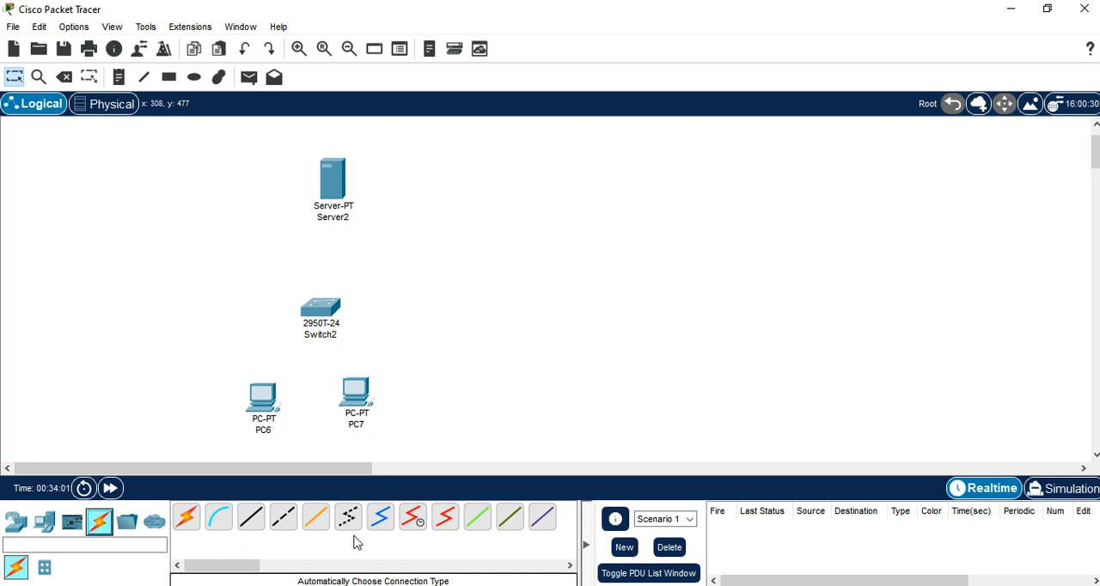
pyautogui.click(185, 526)
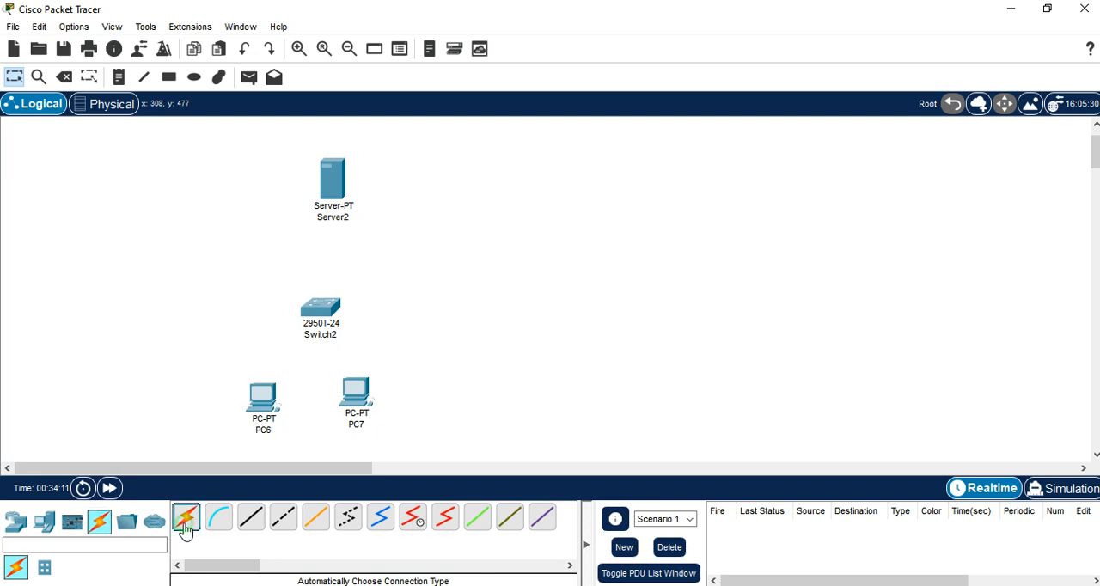
pyautogui.click(342, 207)
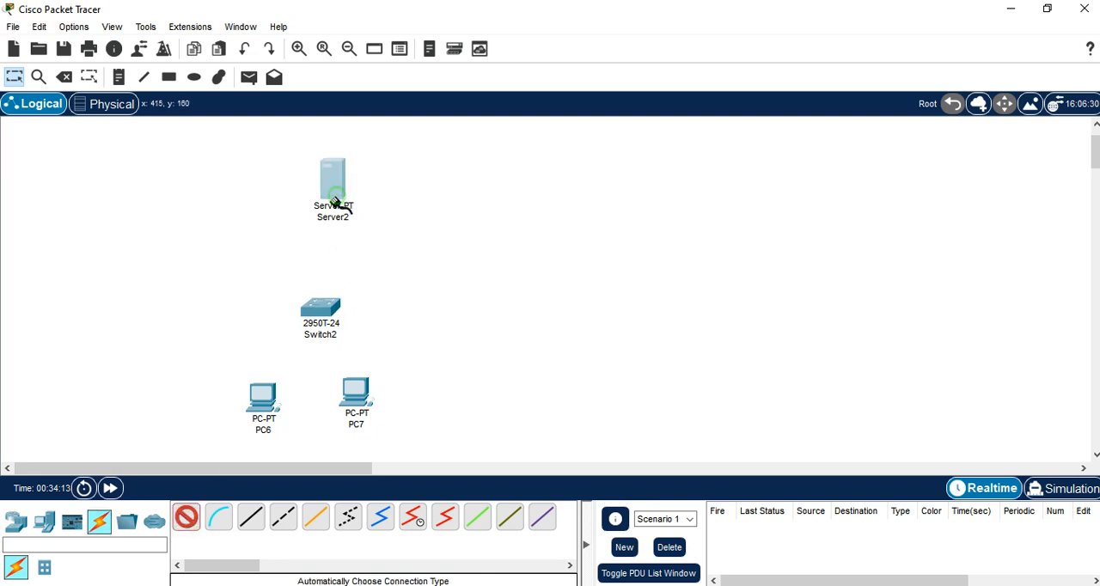
pyautogui.click(320, 307)
pyautogui.click(185, 517)
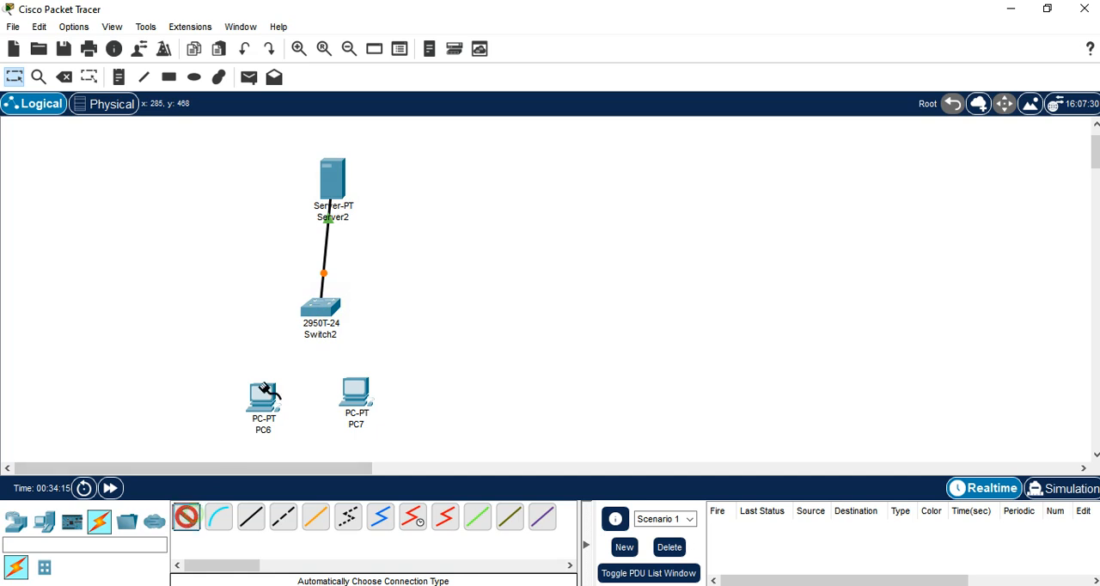
pyautogui.click(320, 308)
pyautogui.click(263, 395)
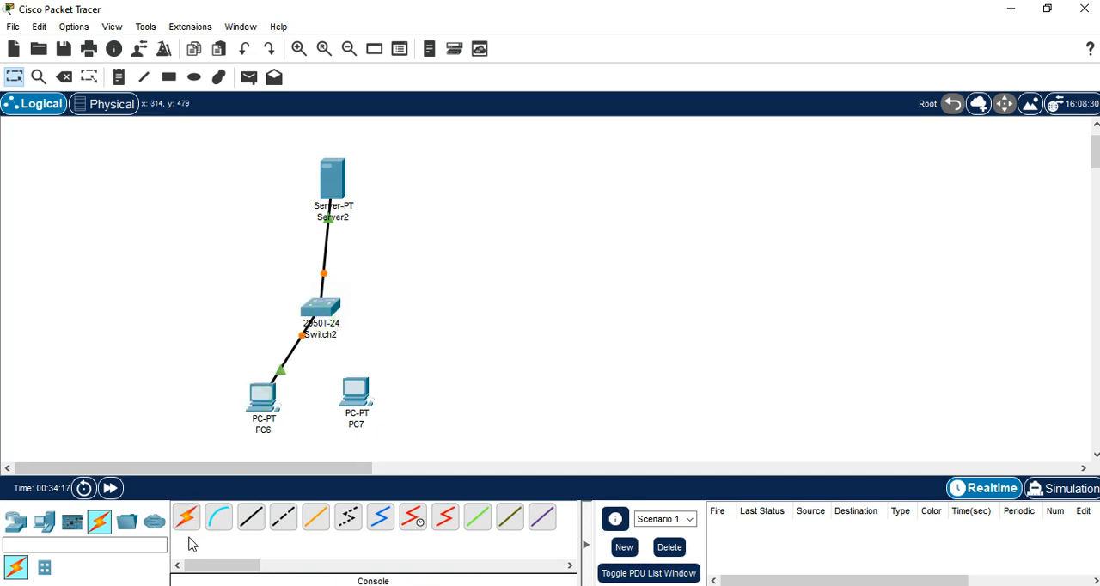
pyautogui.click(186, 517)
pyautogui.click(321, 309)
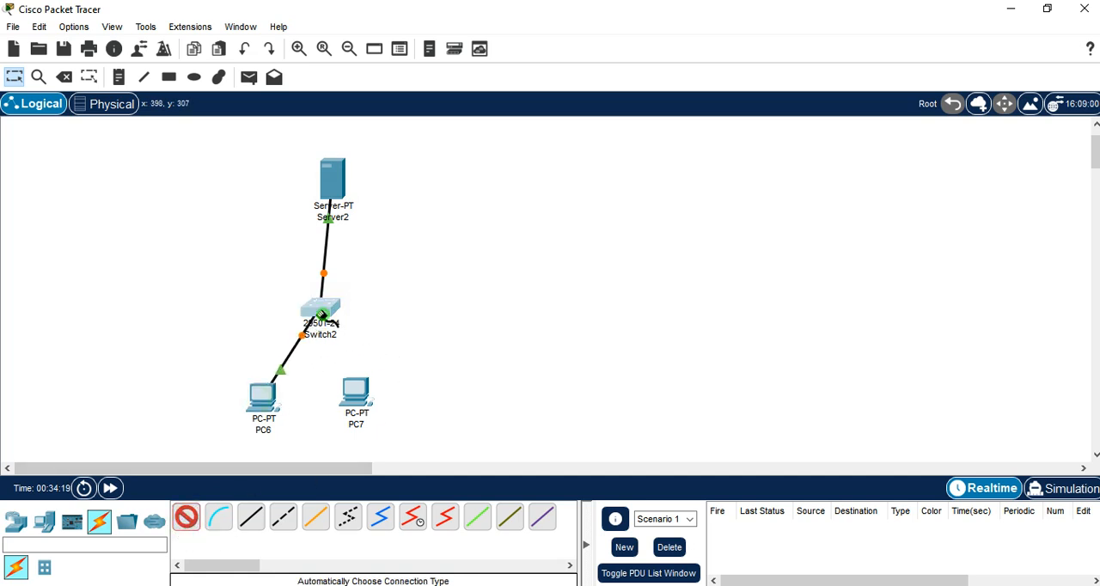
pyautogui.click(358, 391)
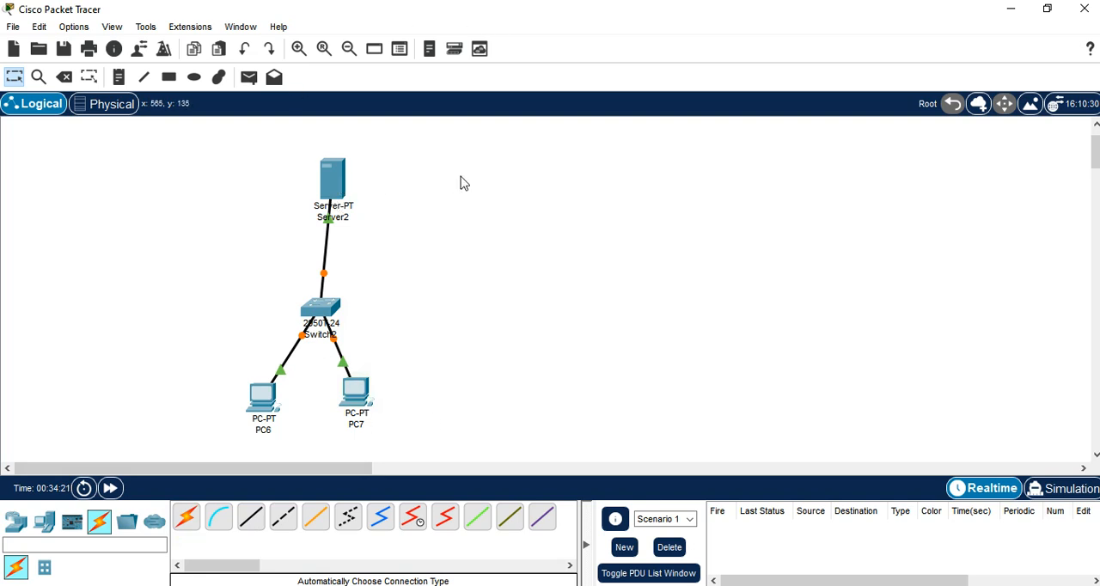
# Step: Set the server's static IPv4 address to 192.168.1.1 with subnet mask 255.255.255.0
pyautogui.click(420, 177)
pyautogui.click(345, 176)
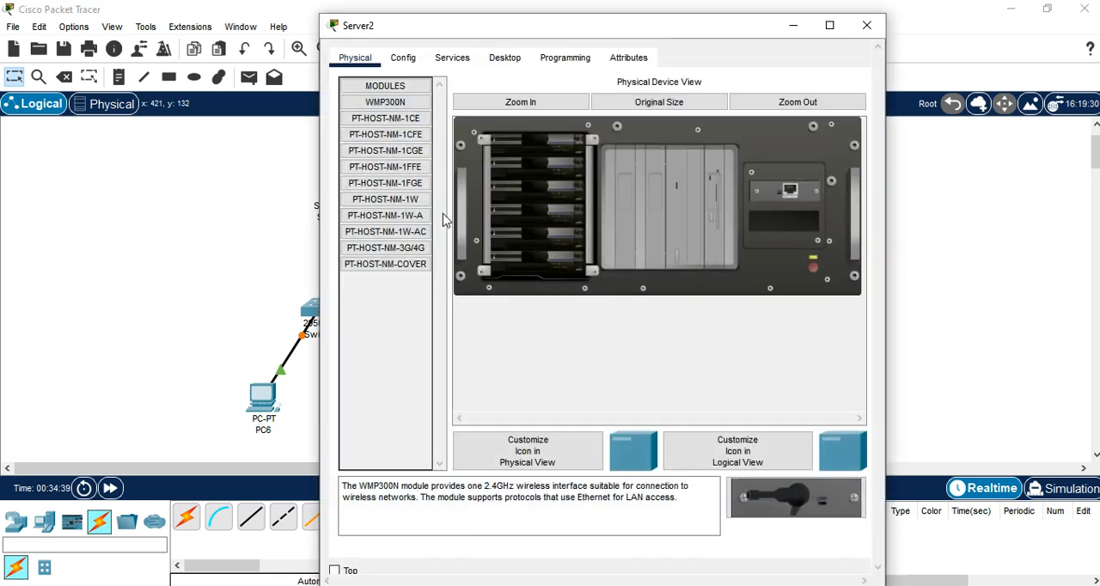
pyautogui.click(449, 62)
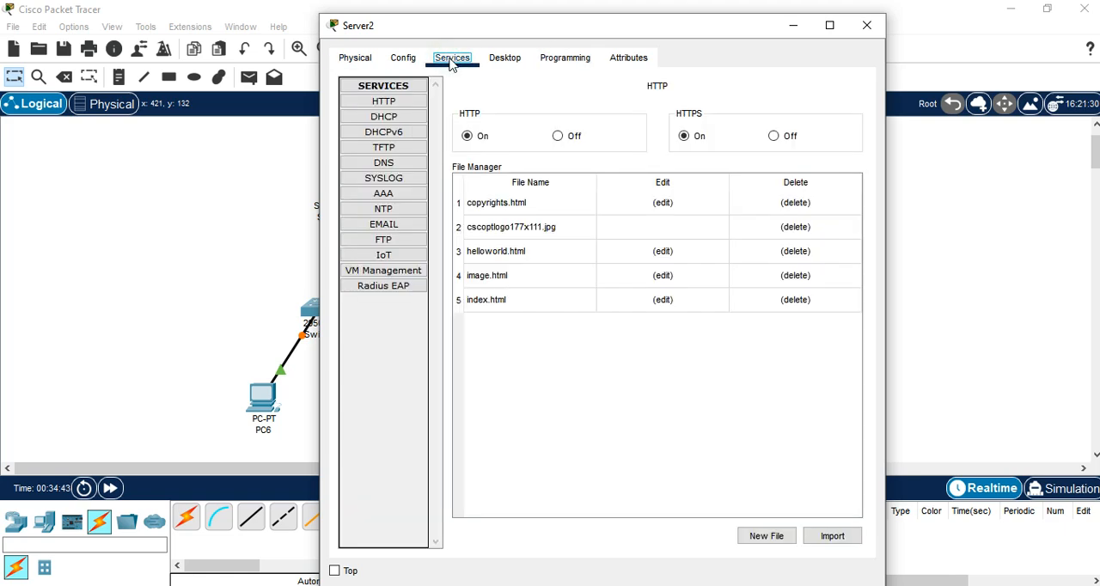
pyautogui.click(507, 60)
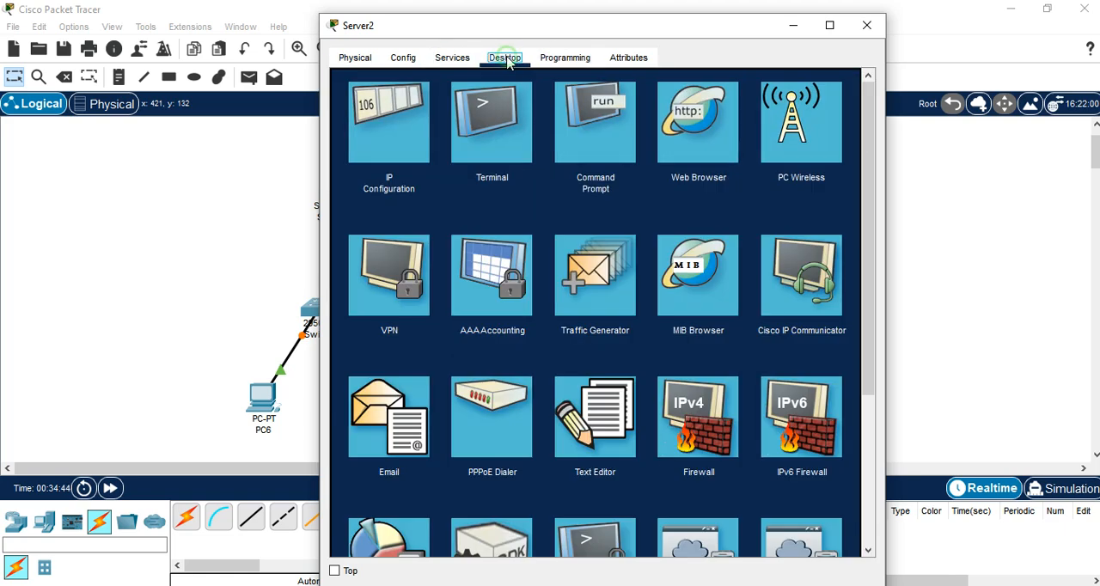
pyautogui.click(405, 118)
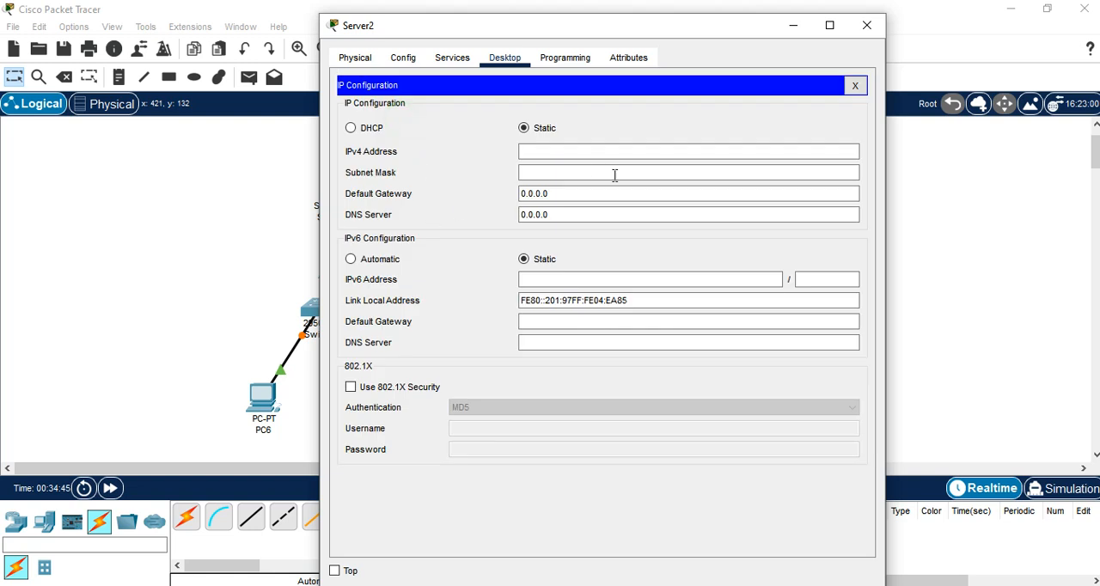
pyautogui.click(545, 150)
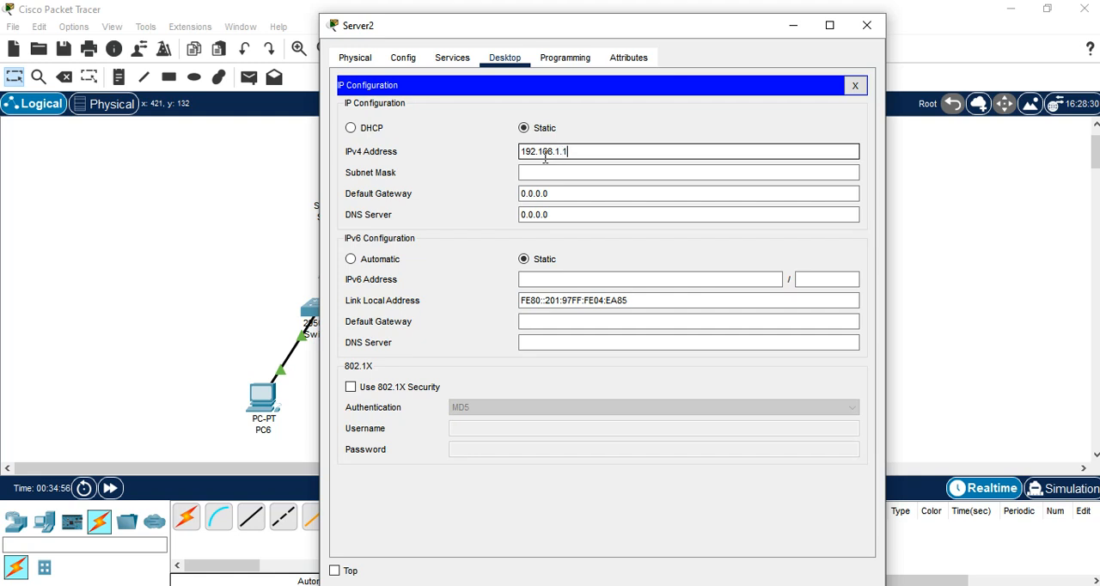
pyautogui.press('Tab')
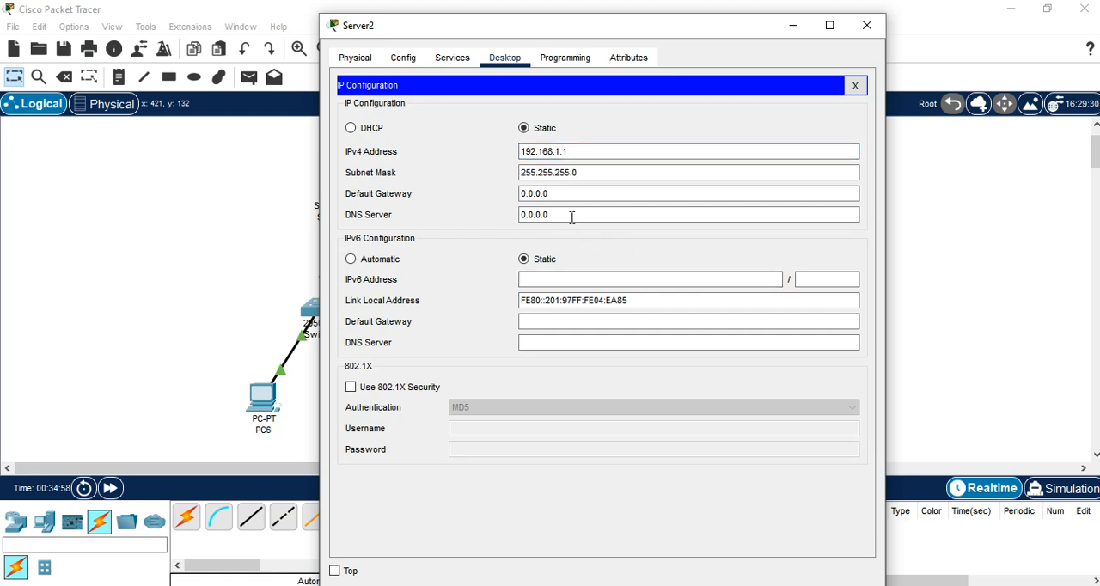
# Step: Set the server's IPv4 default gateway to 192.168.1.1
pyautogui.click(563, 193)
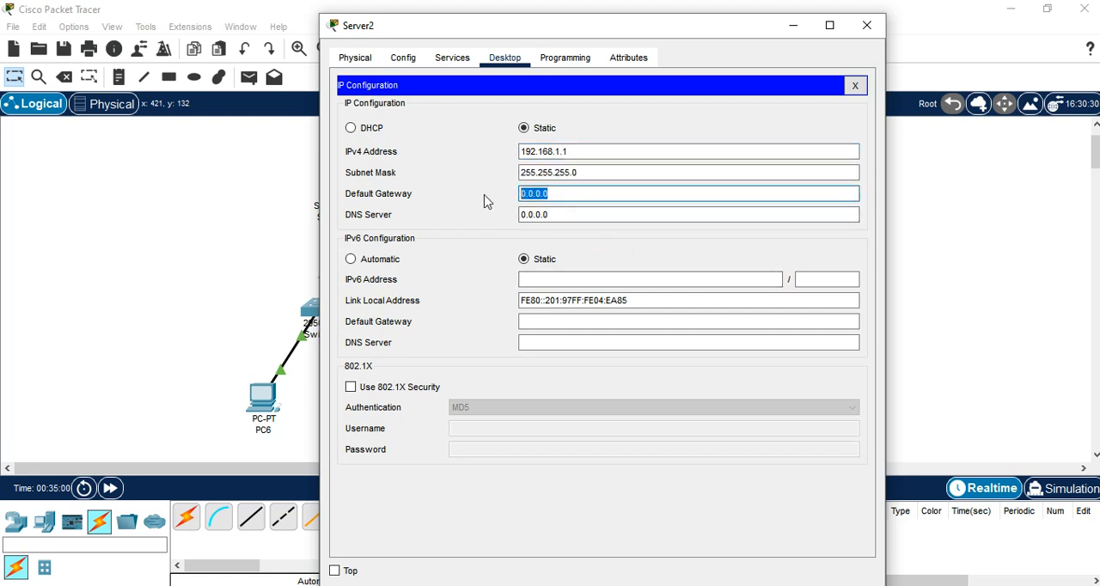
pyautogui.write('192')
pyautogui.write('.168.1.1')
pyautogui.click(620, 242)
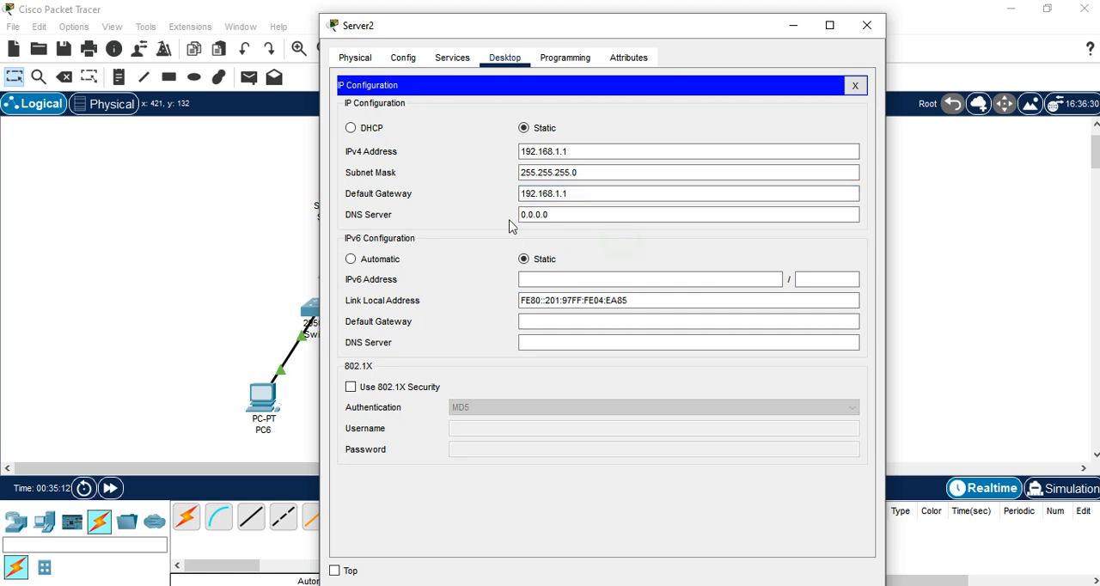
# Step: Move the server window aside to uncover the topology, and open the server's DHCP service settings
pyautogui.moveTo(552, 35); pyautogui.dragTo(699, 28)
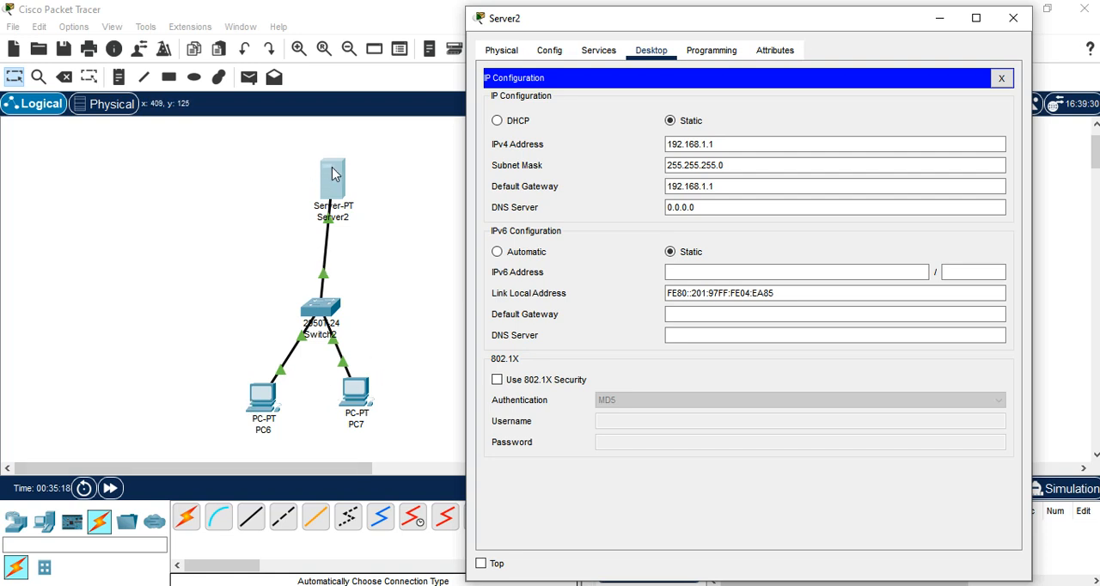
pyautogui.moveTo(722, 184); pyautogui.dragTo(656, 184)
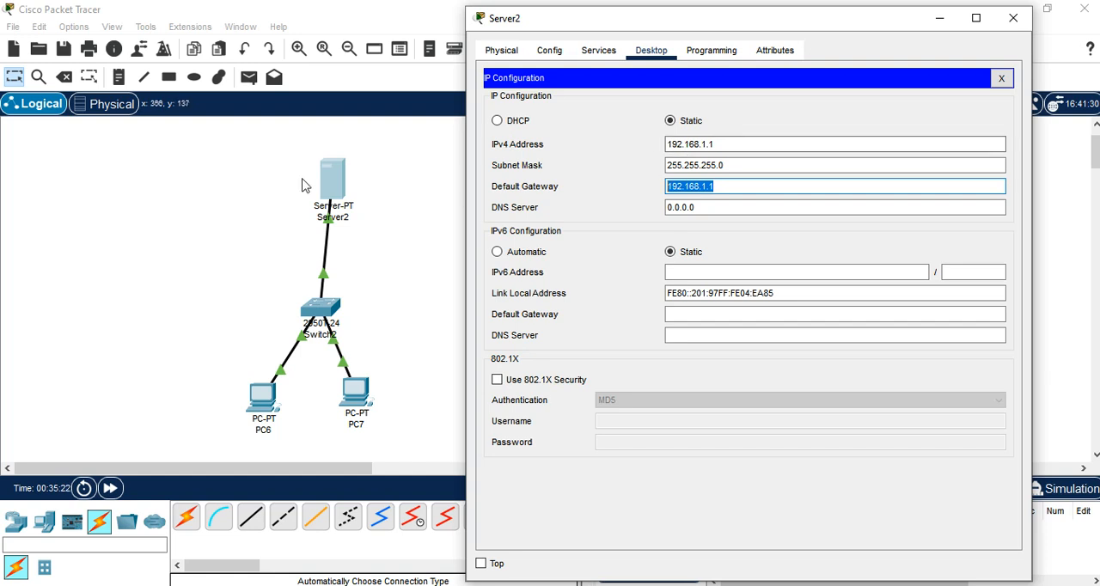
pyautogui.click(720, 145)
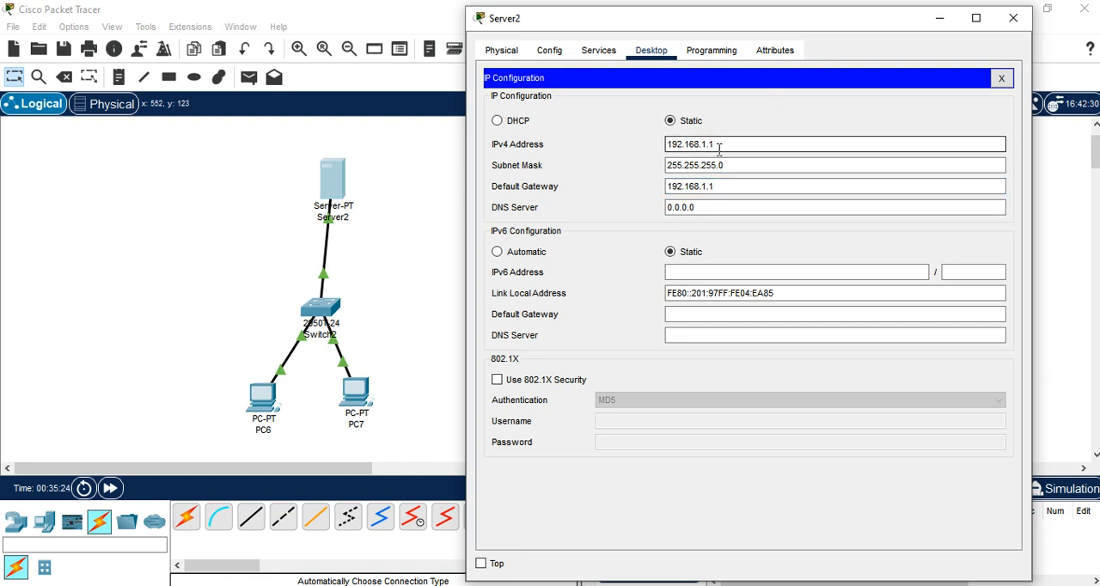
pyautogui.moveTo(720, 145); pyautogui.dragTo(673, 147)
pyautogui.click(808, 444)
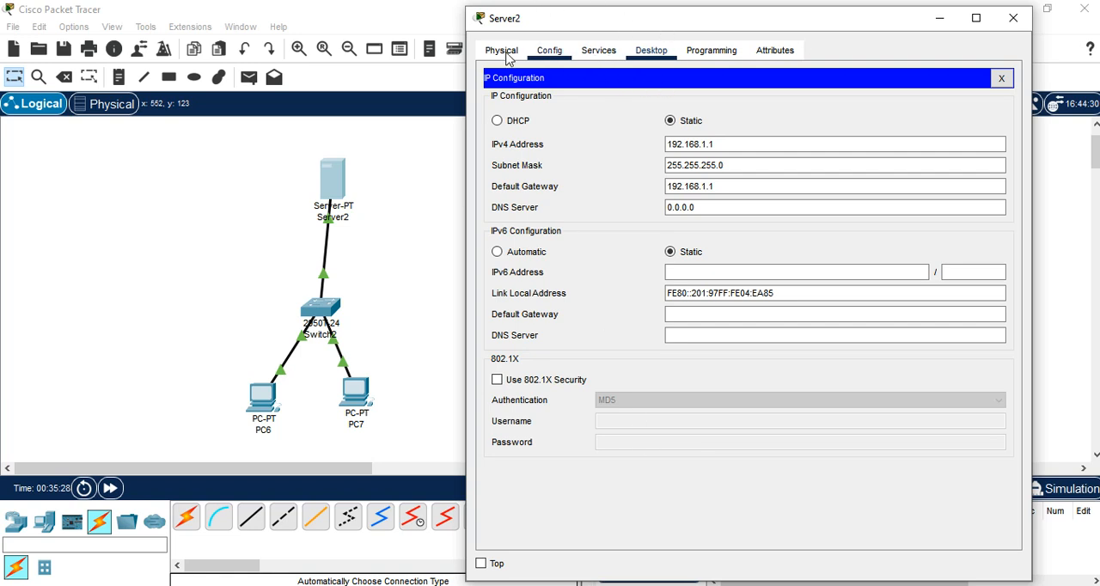
pyautogui.click(599, 51)
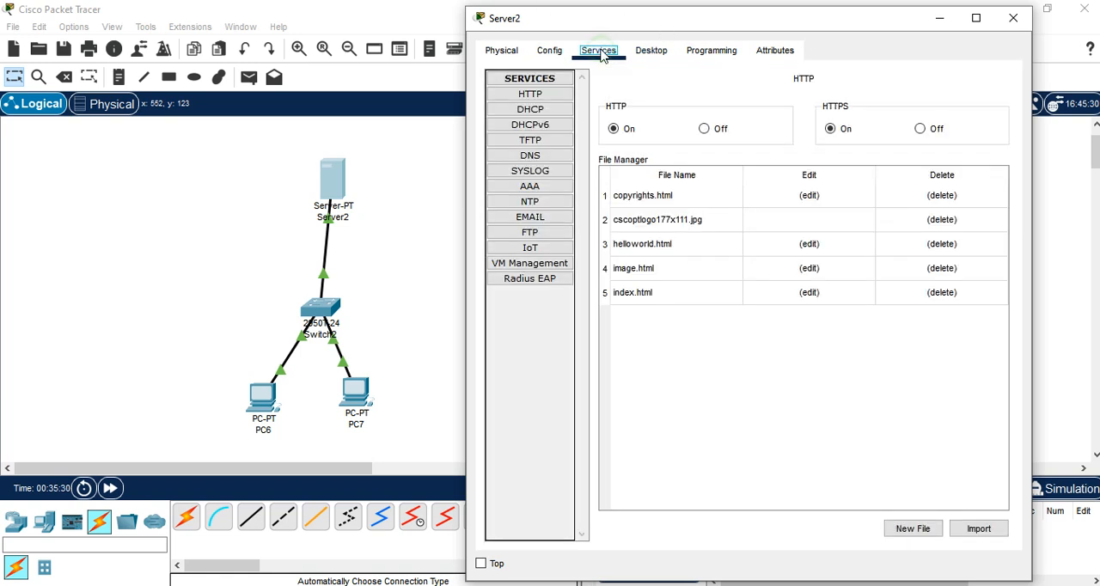
pyautogui.click(533, 111)
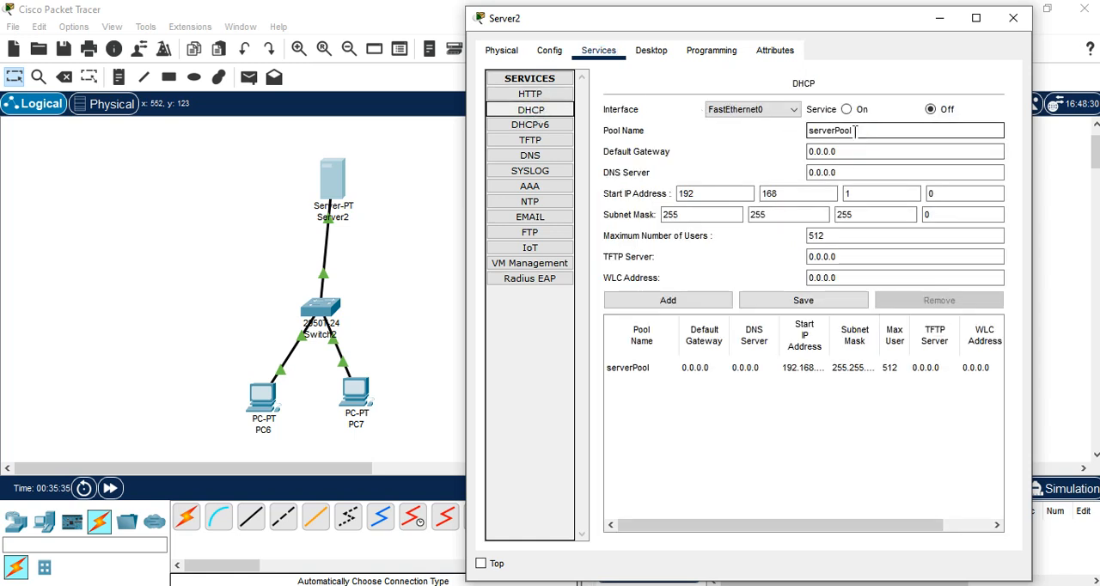
# Step: Enter DHCPSER as the DHCP pool name and 192.168.1.1 as the pool's default gateway
pyautogui.moveTo(855, 131); pyautogui.dragTo(739, 142)
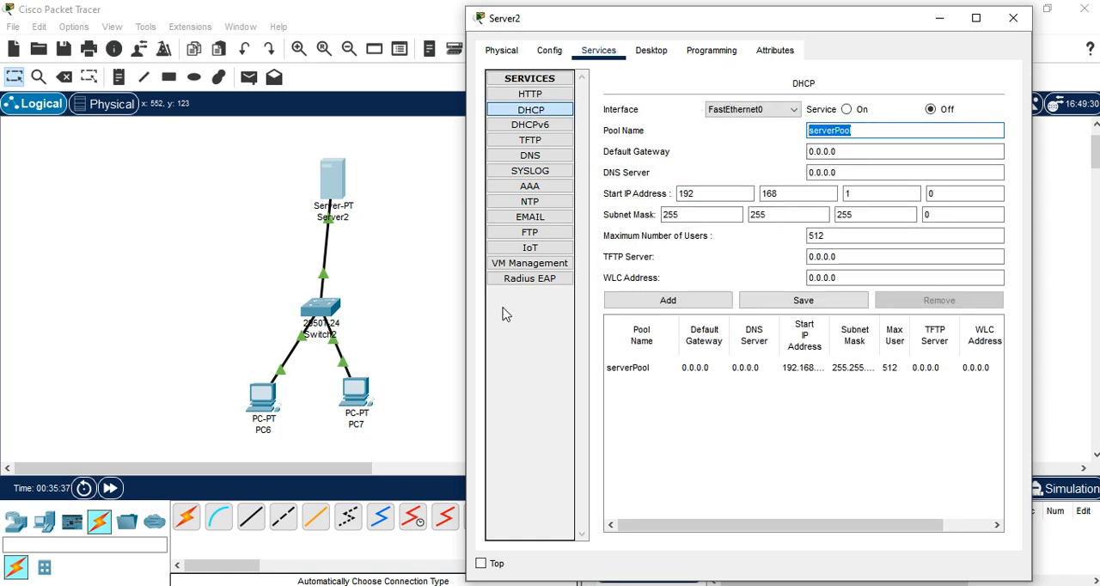
pyautogui.write('DHCPSER')
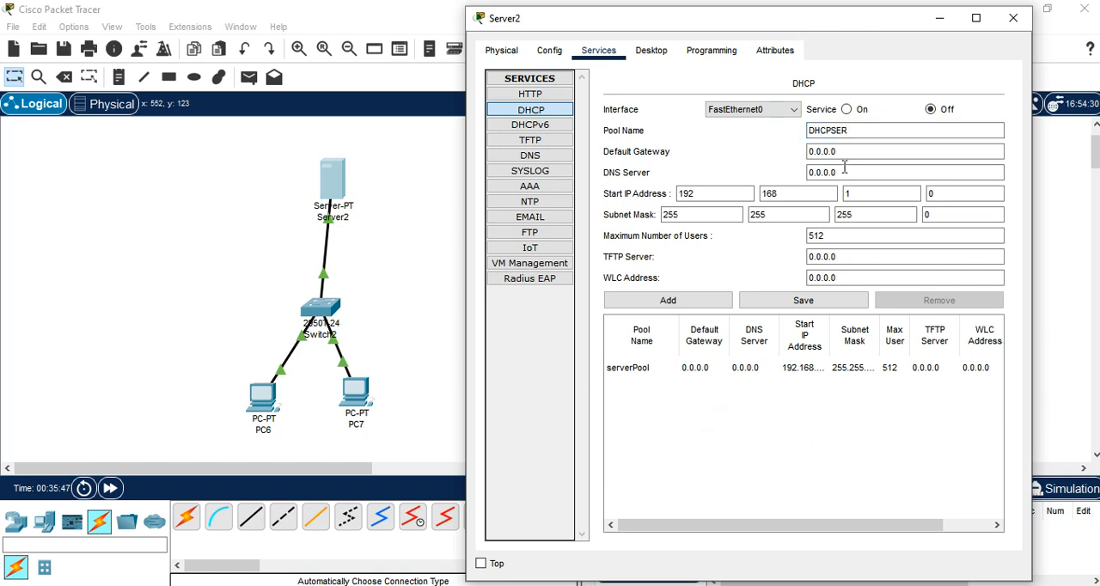
pyautogui.moveTo(847, 147); pyautogui.dragTo(801, 152)
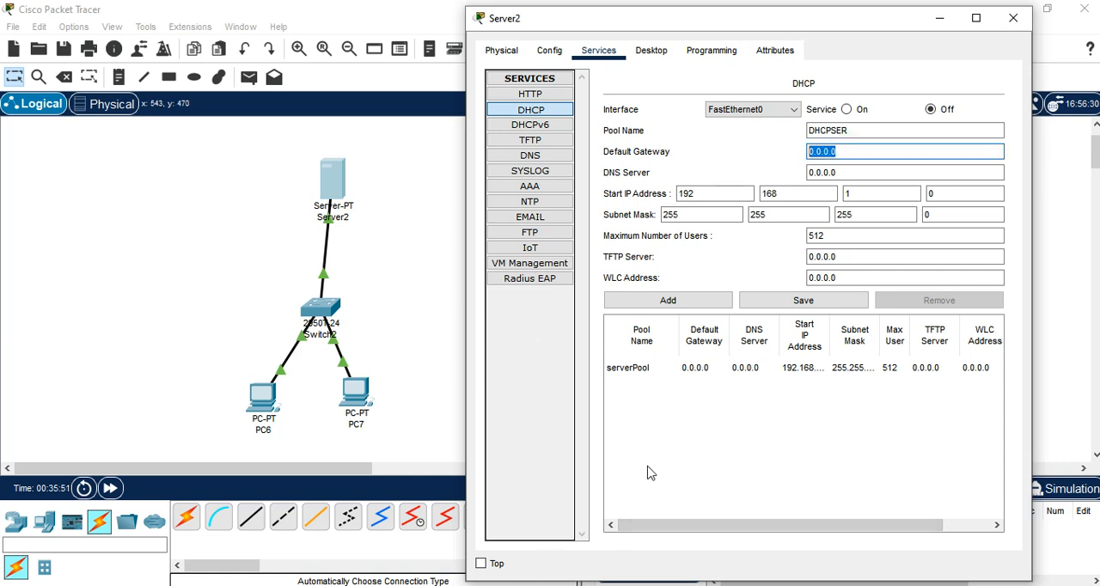
pyautogui.write('192.168.1.1')
pyautogui.click(681, 195)
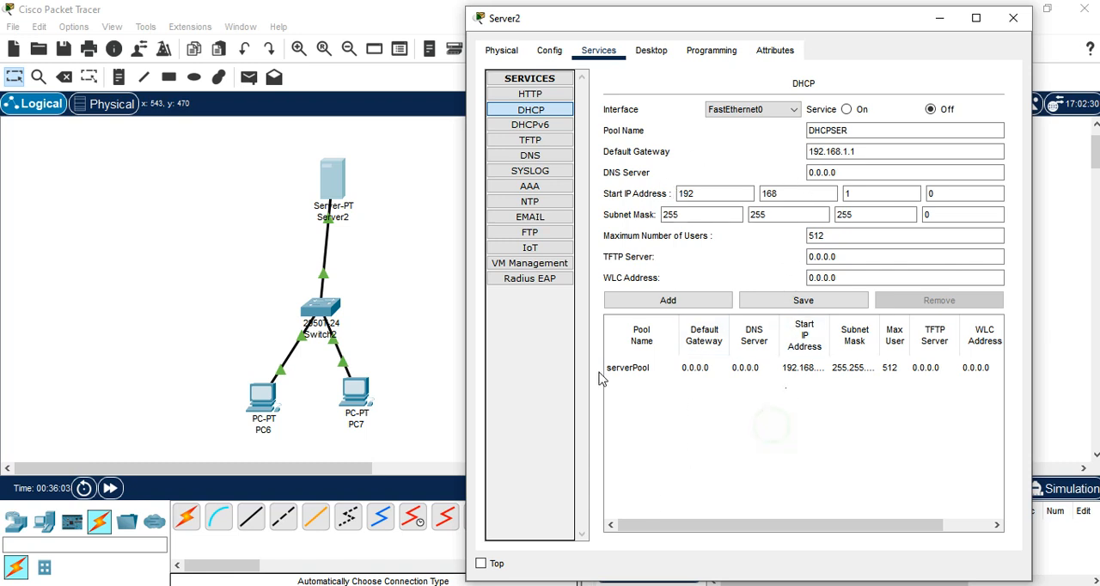
# Step: Set the start IP address of the existing serverPool entry to 192.168.1.2 and save the pool
pyautogui.click(636, 368)
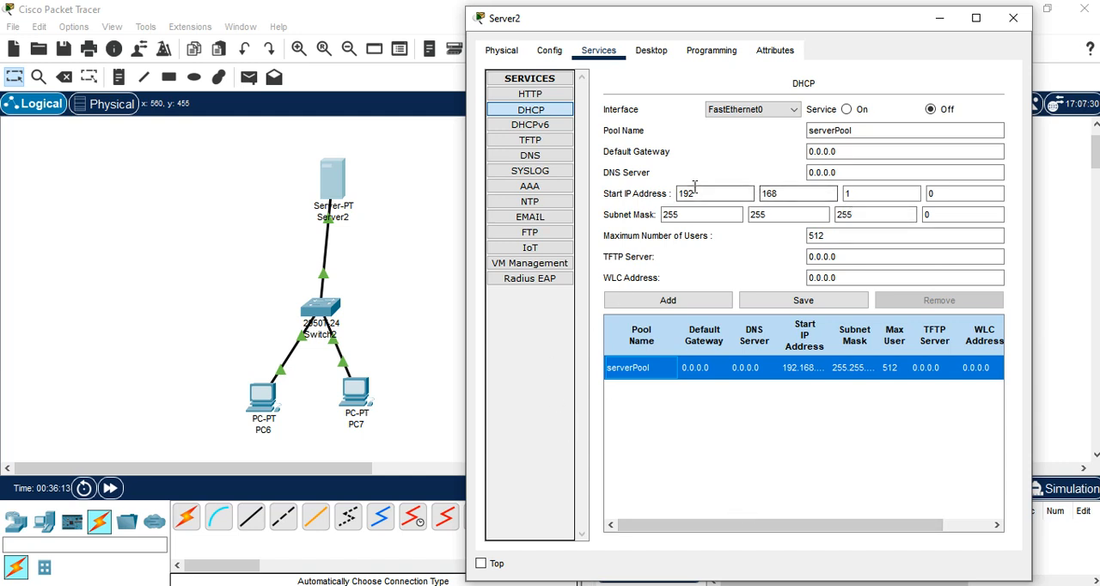
pyautogui.click(944, 192)
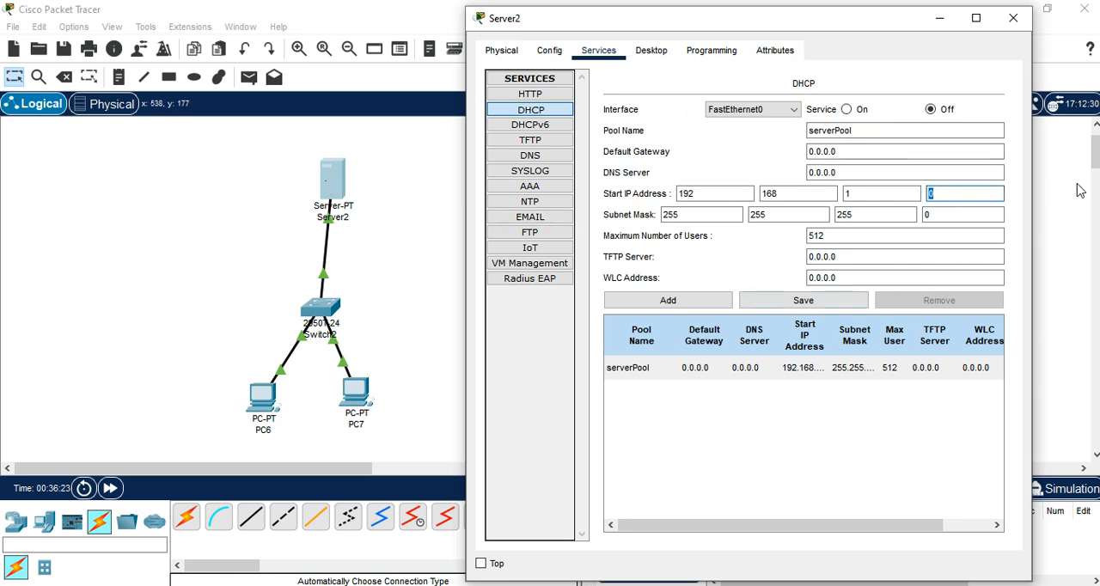
pyautogui.click(830, 300)
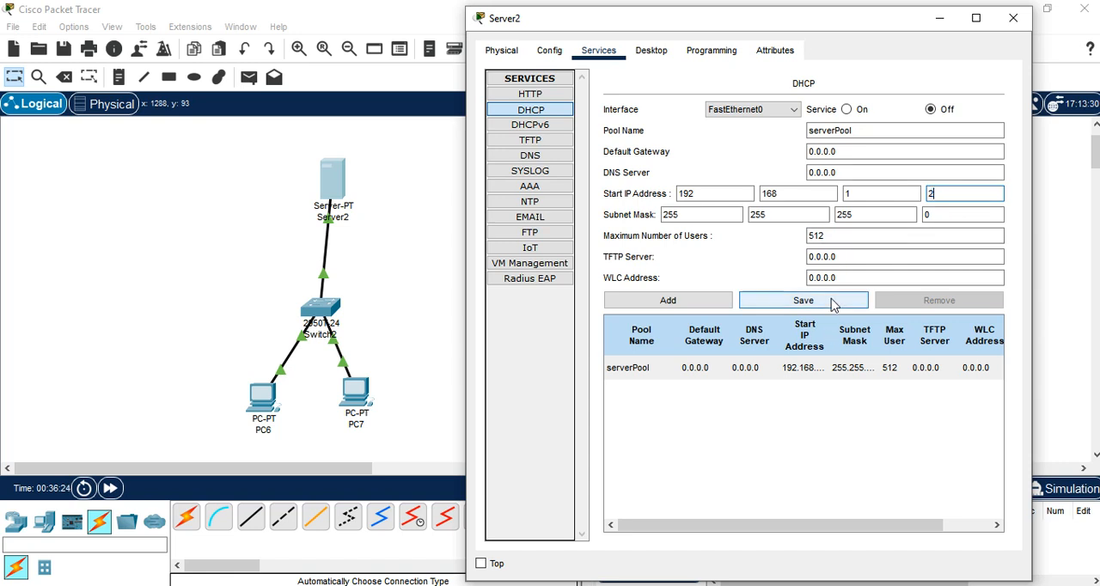
pyautogui.click(864, 433)
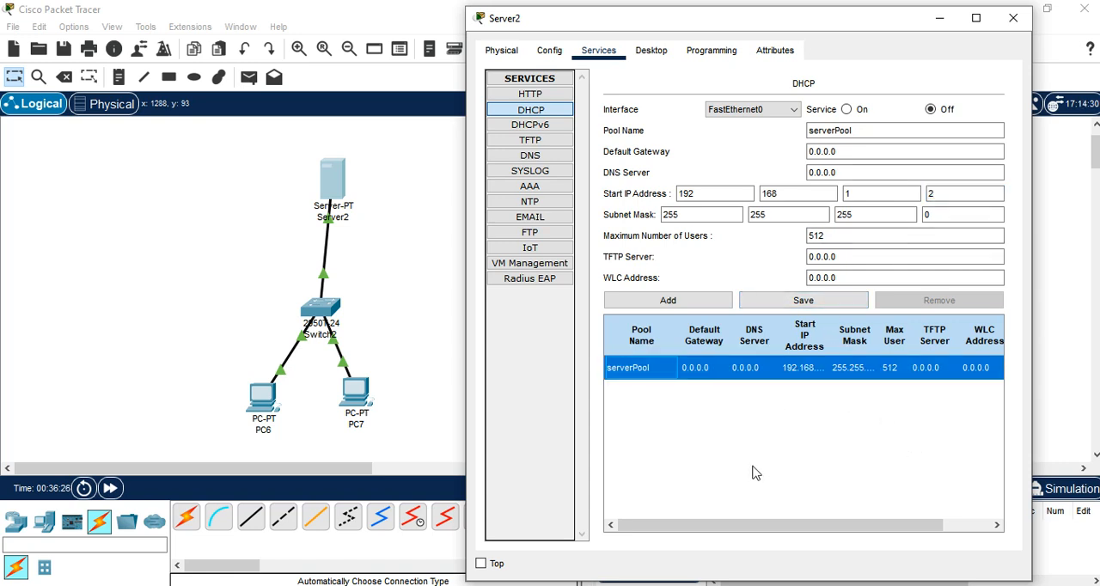
# Step: Limit serverPool to a maximum of 6 users and save the change
pyautogui.click(843, 235)
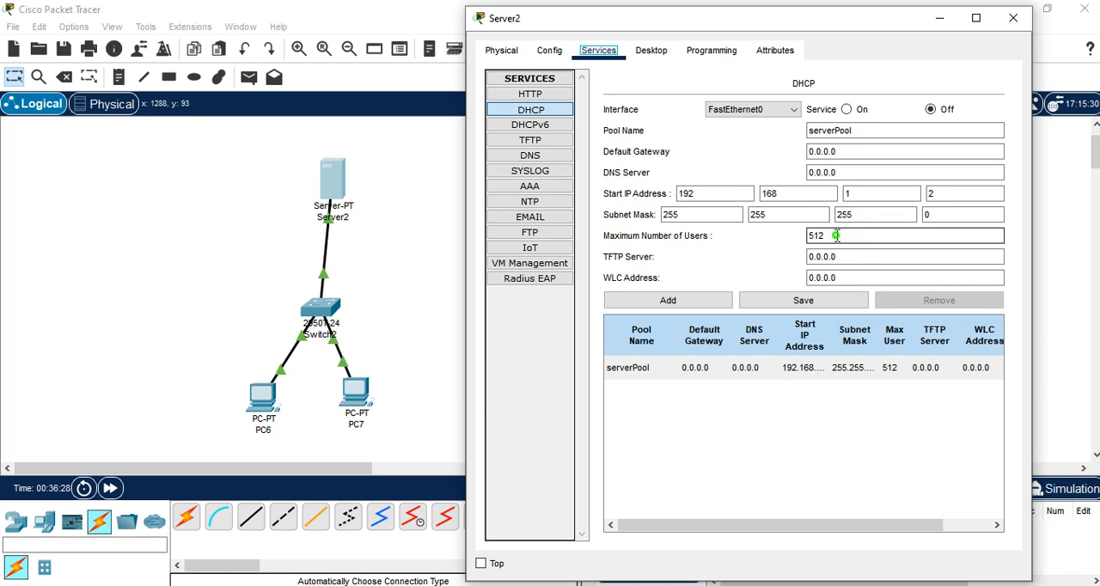
pyautogui.moveTo(843, 235); pyautogui.dragTo(784, 243)
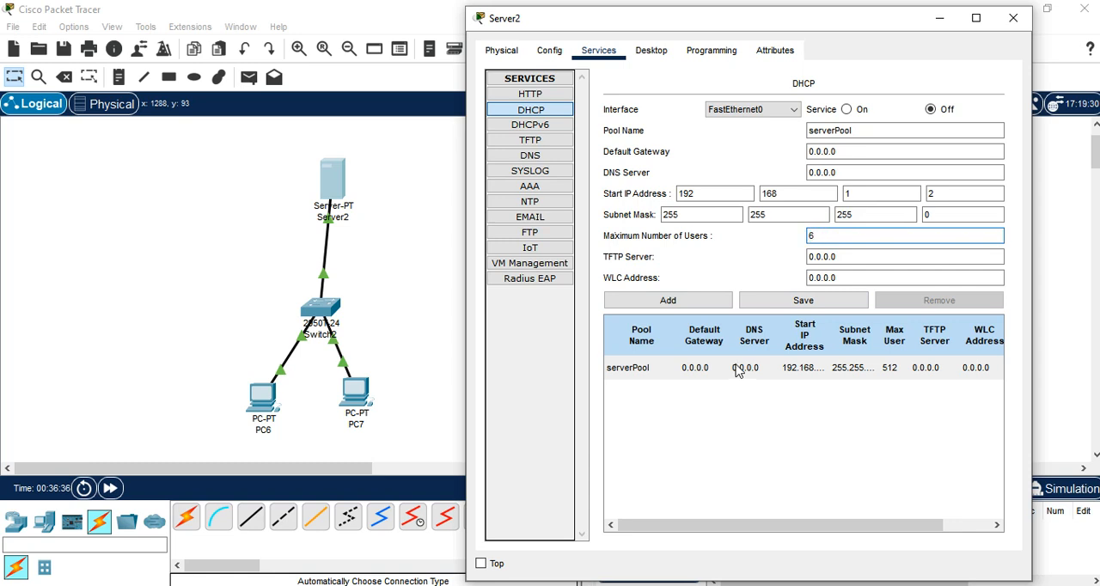
pyautogui.click(769, 443)
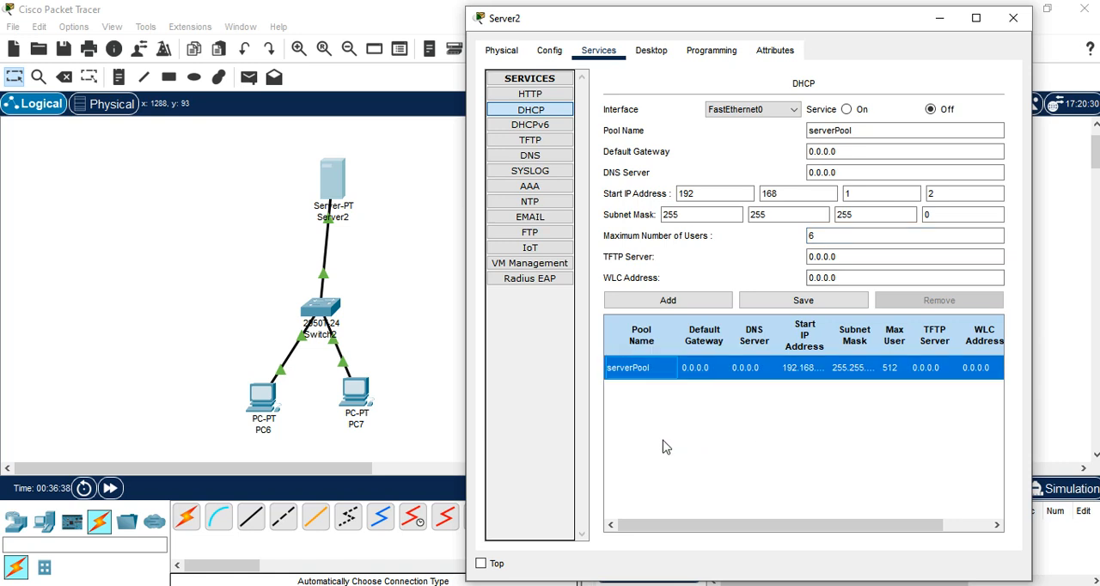
pyautogui.click(811, 305)
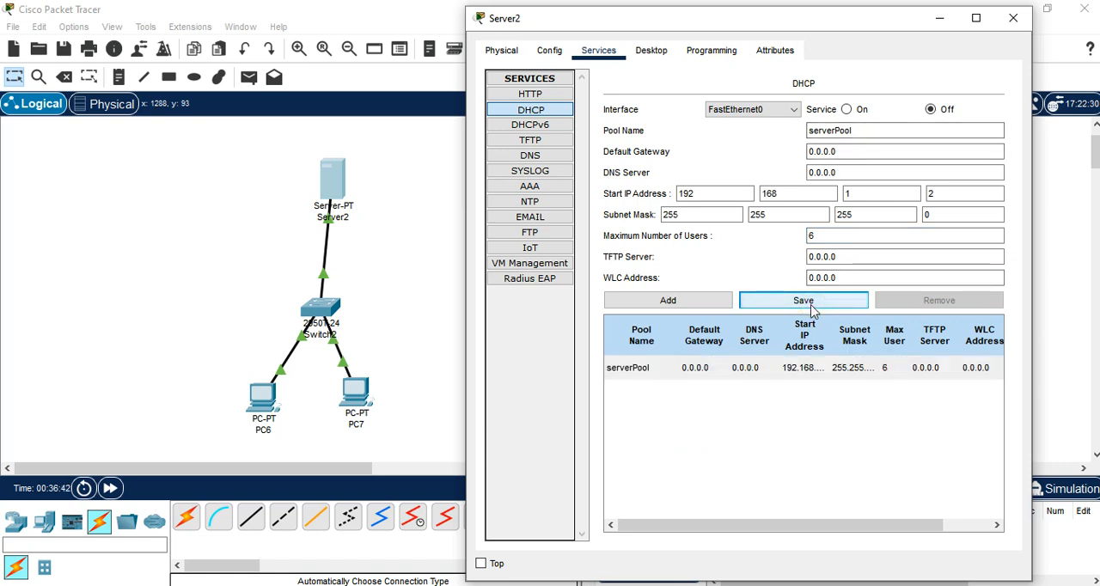
pyautogui.click(845, 431)
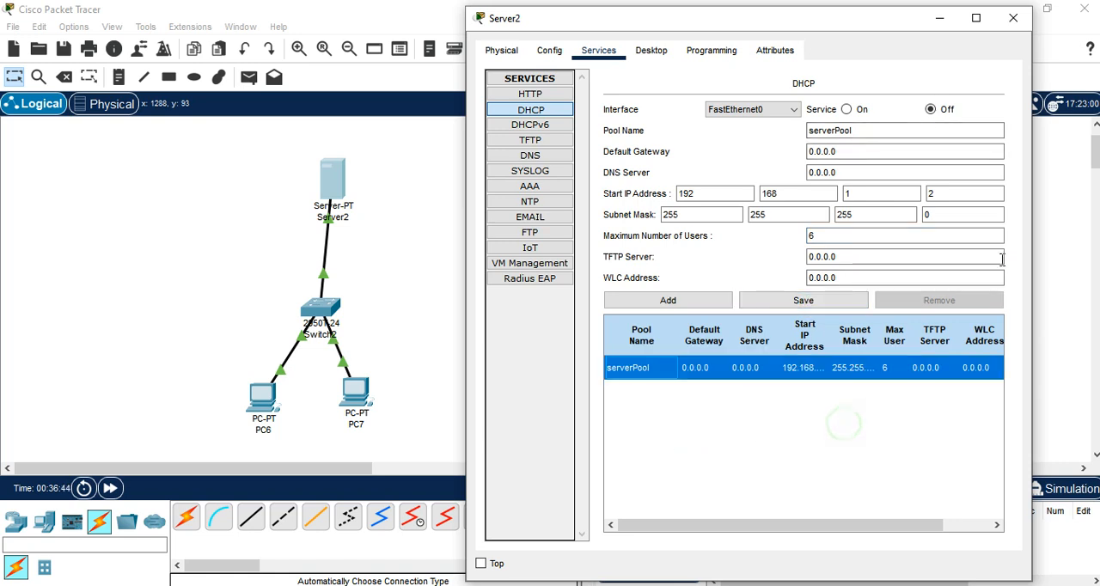
# Step: Turn on the DHCP service for FastEthernet0 and save the settings
pyautogui.click(847, 110)
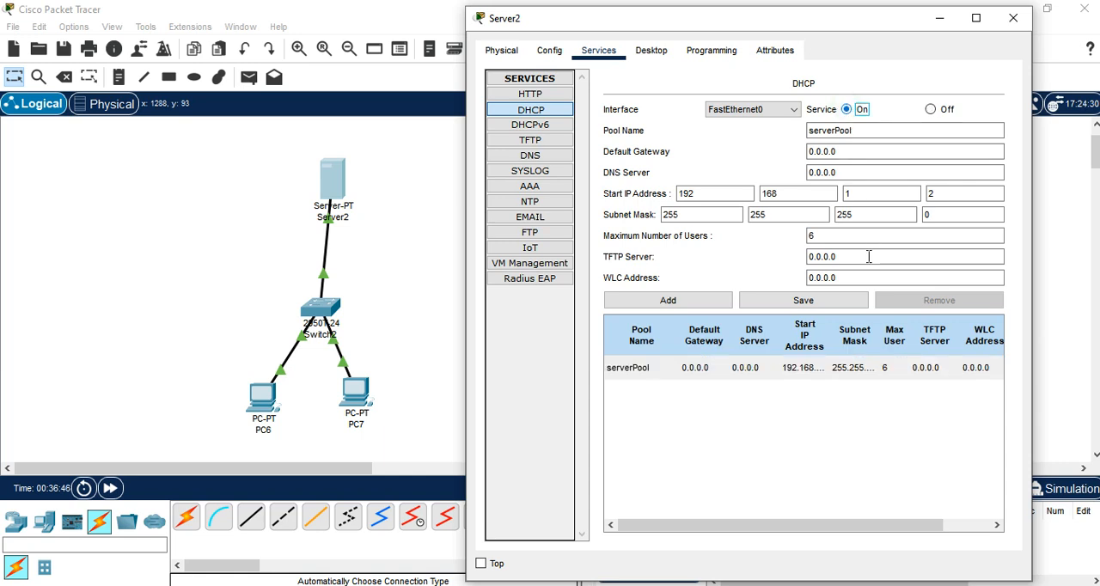
pyautogui.click(799, 305)
pyautogui.click(799, 305)
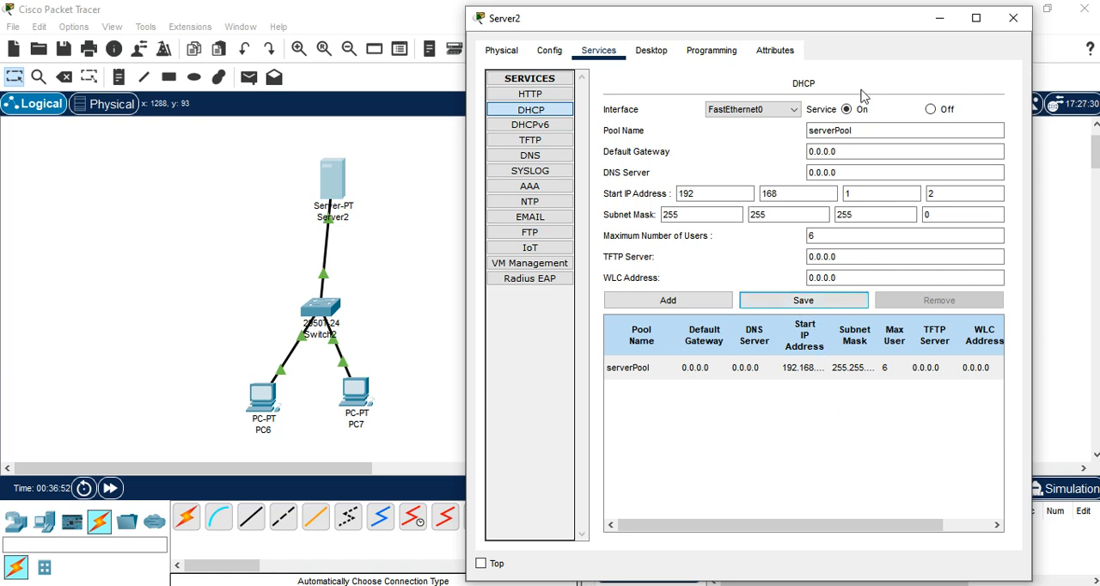
# Step: Add a second DHCP pool named DHCPSERV with the same address range and user limit, and save it
pyautogui.click(666, 301)
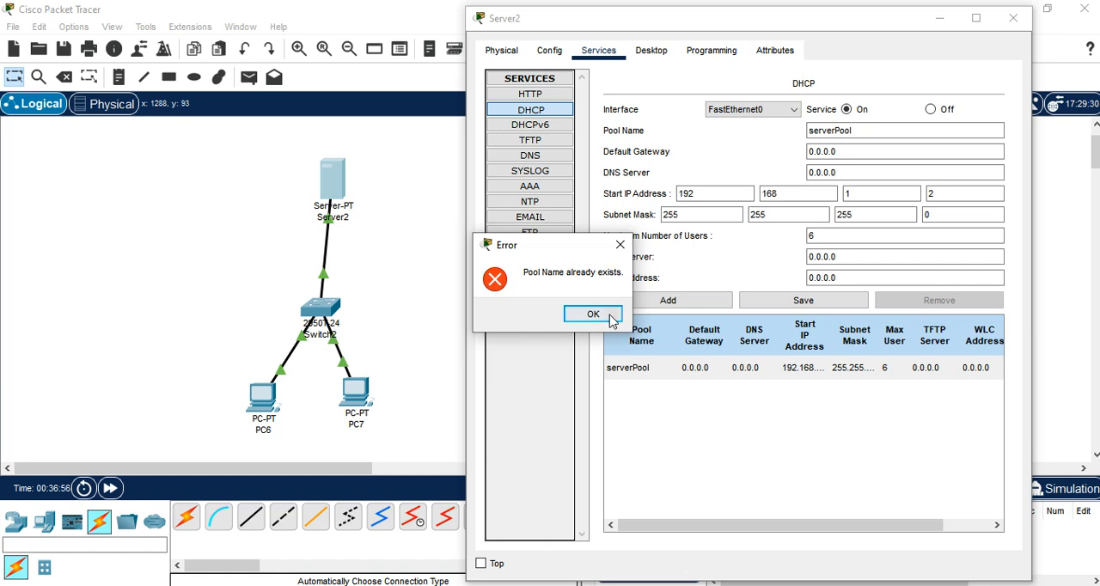
pyautogui.click(593, 315)
pyautogui.click(868, 135)
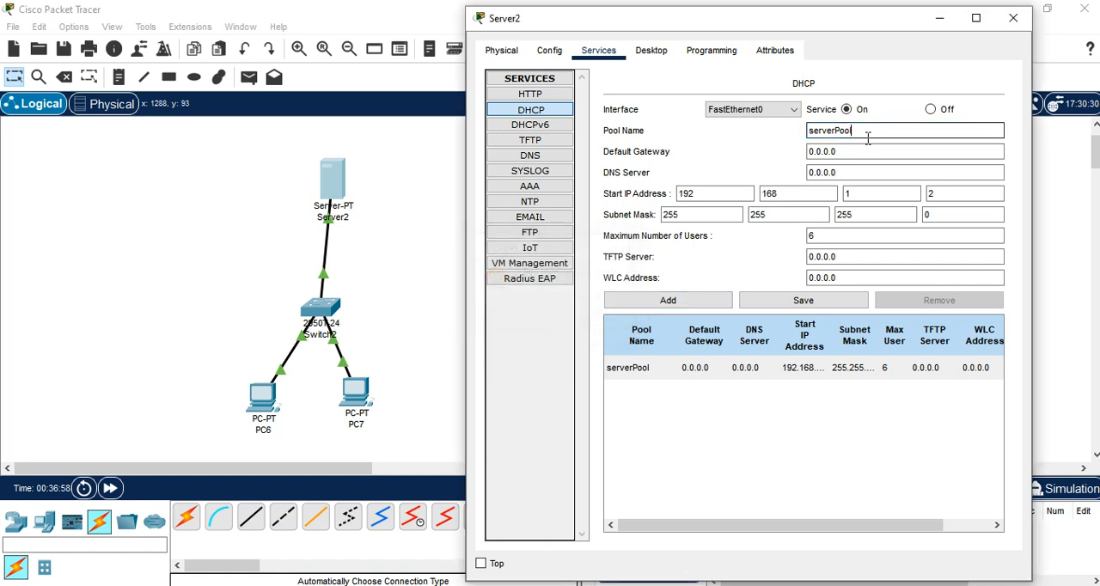
pyautogui.moveTo(866, 131); pyautogui.dragTo(783, 129)
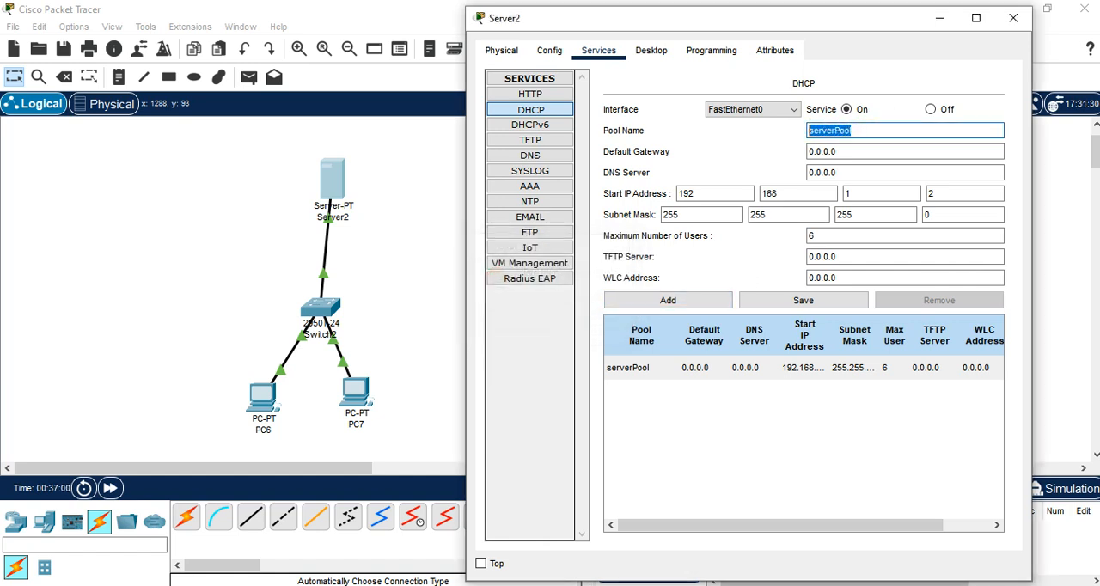
pyautogui.write('DHCPSERV')
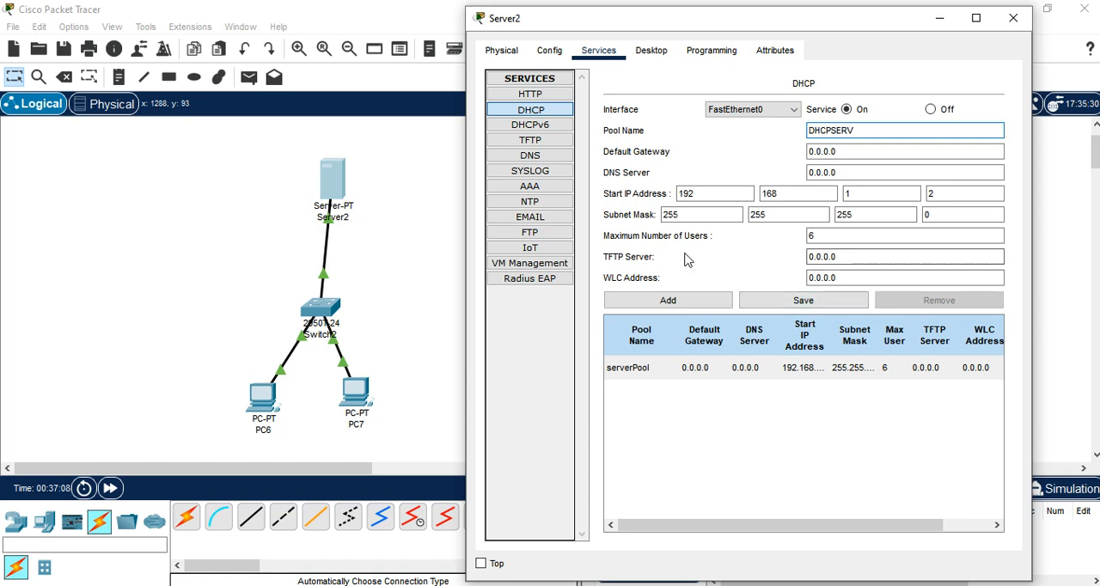
pyautogui.click(853, 108)
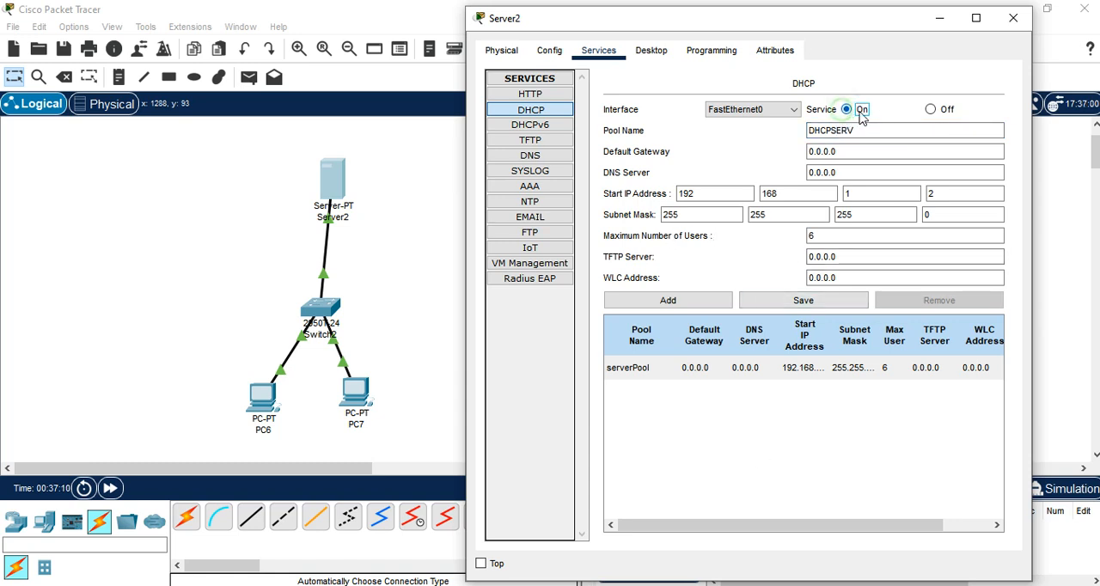
pyautogui.click(666, 303)
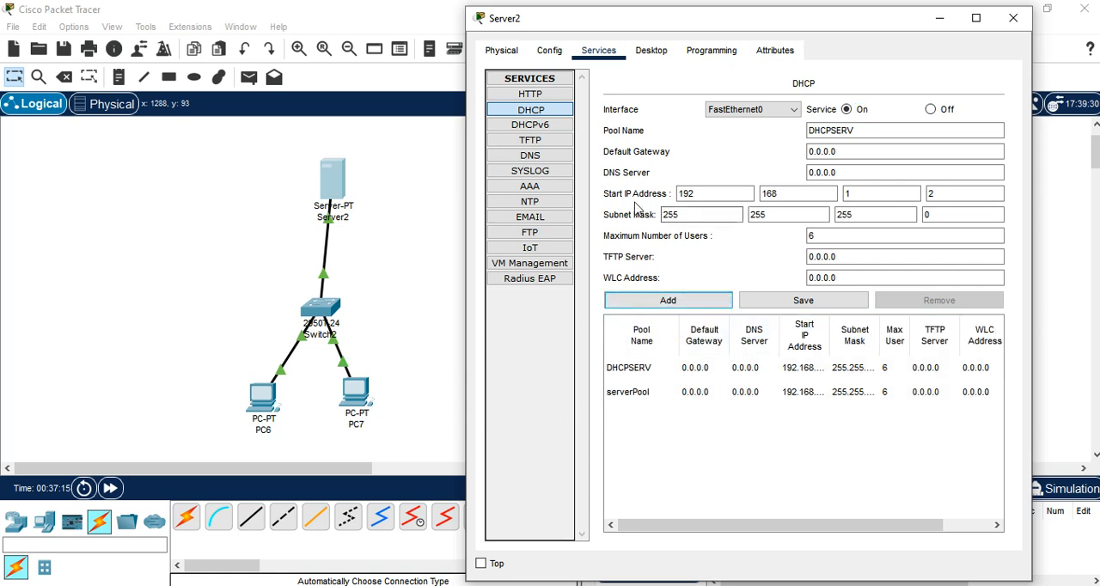
pyautogui.click(797, 306)
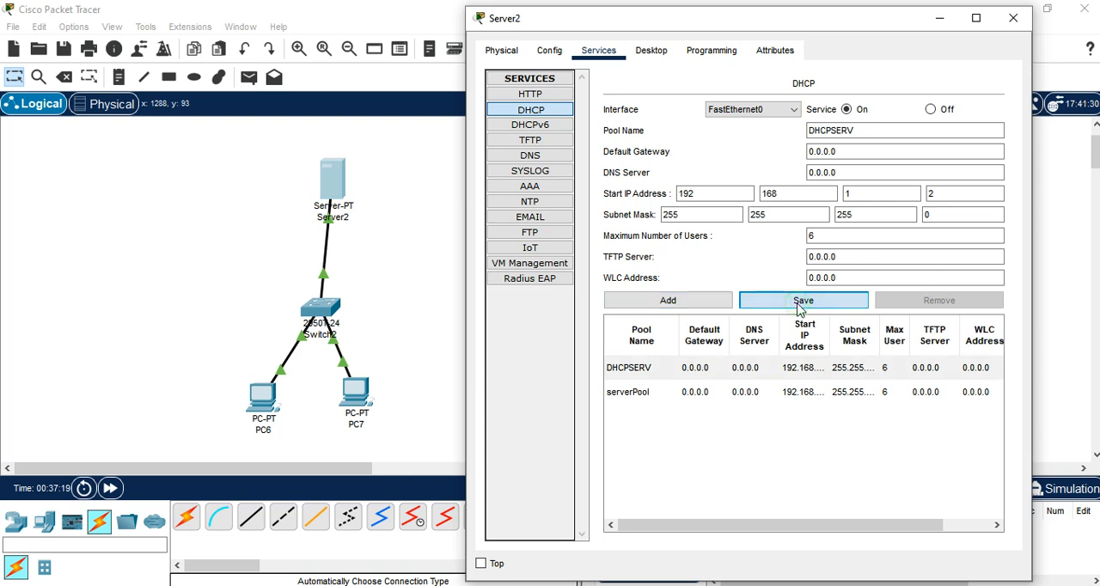
# Step: Check the DHCPSERV pool's user limit and start address, and close the server's configuration window
pyautogui.doubleClick(812, 237)
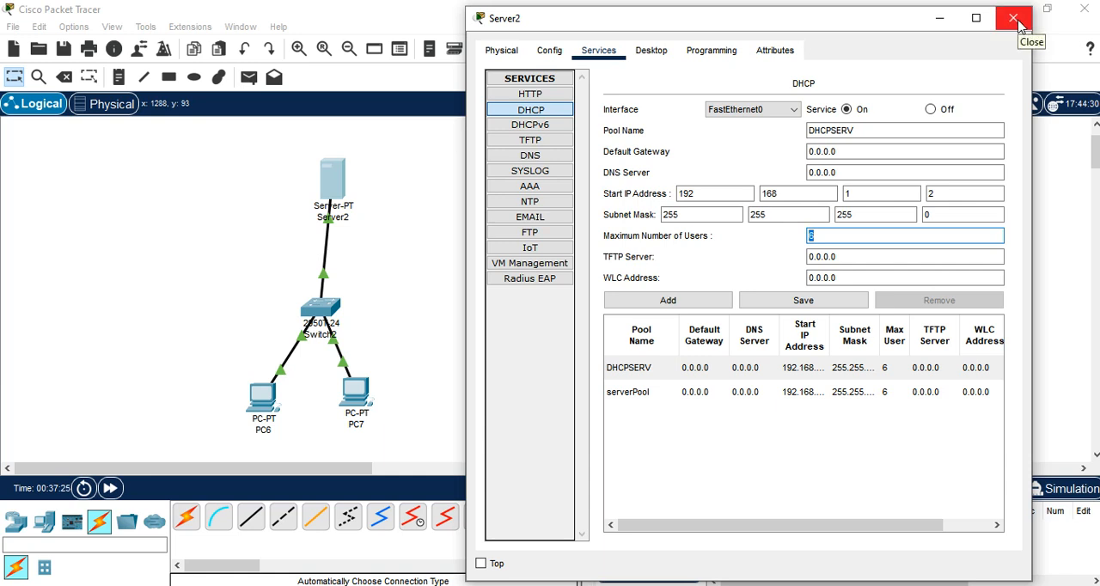
pyautogui.doubleClick(957, 193)
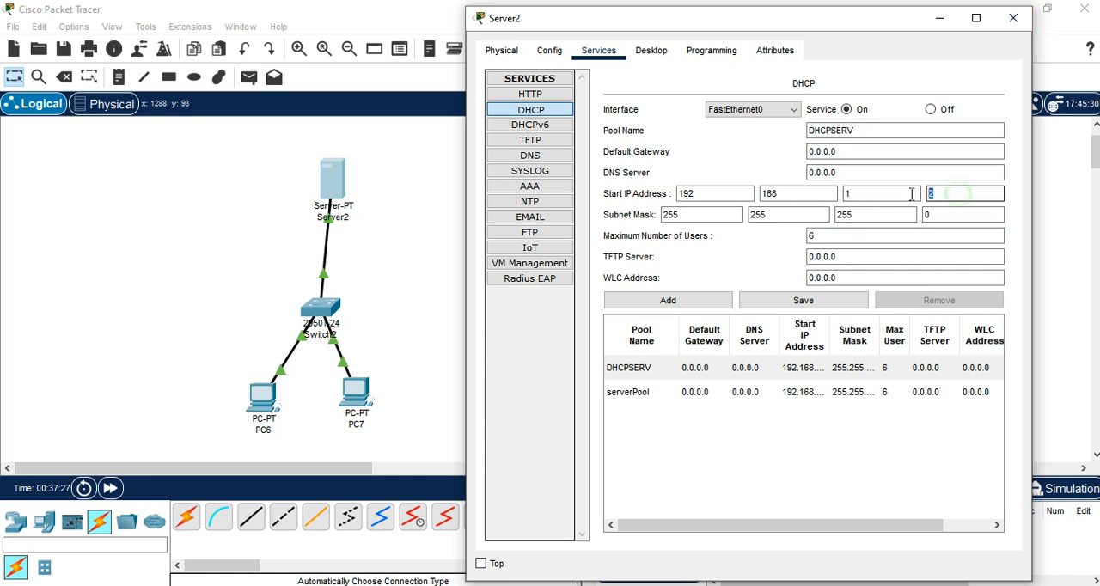
pyautogui.click(1012, 18)
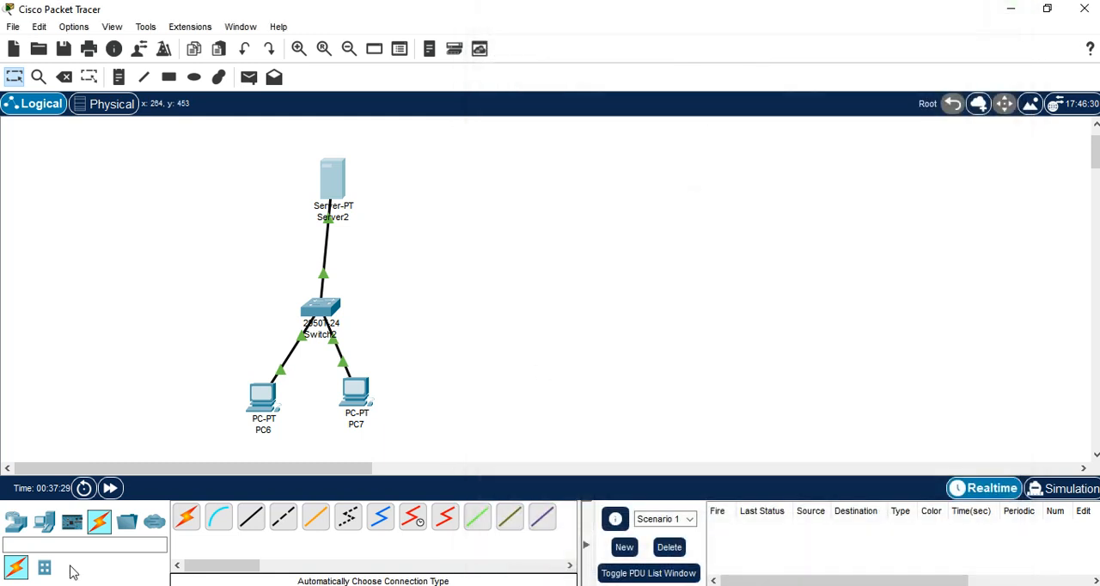
# Step: Send a simple PDU from PC6 to Server2 and check its status in the PDU list
pyautogui.click(15, 522)
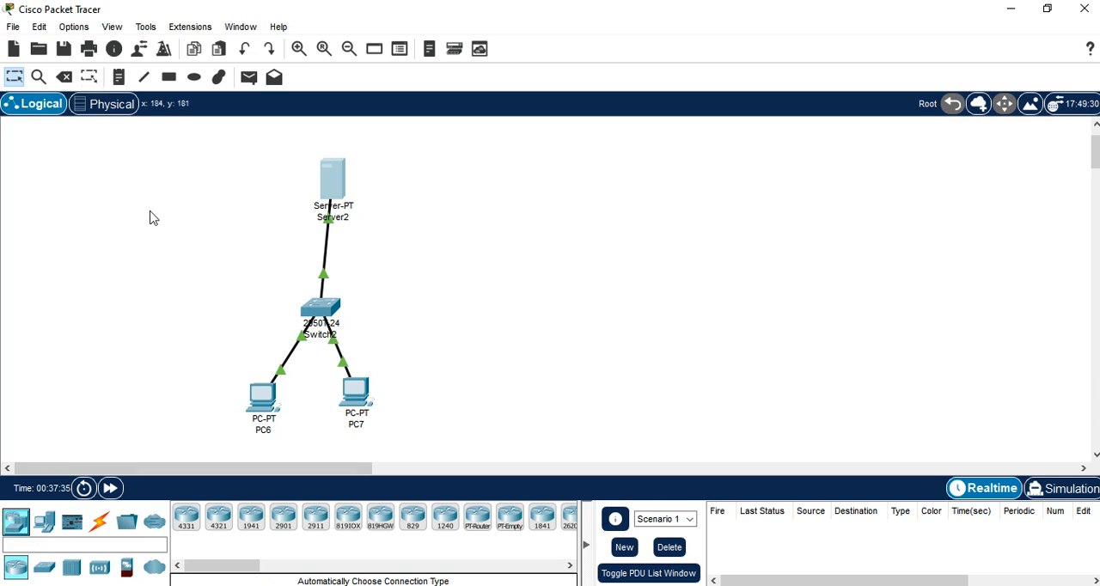
pyautogui.click(248, 77)
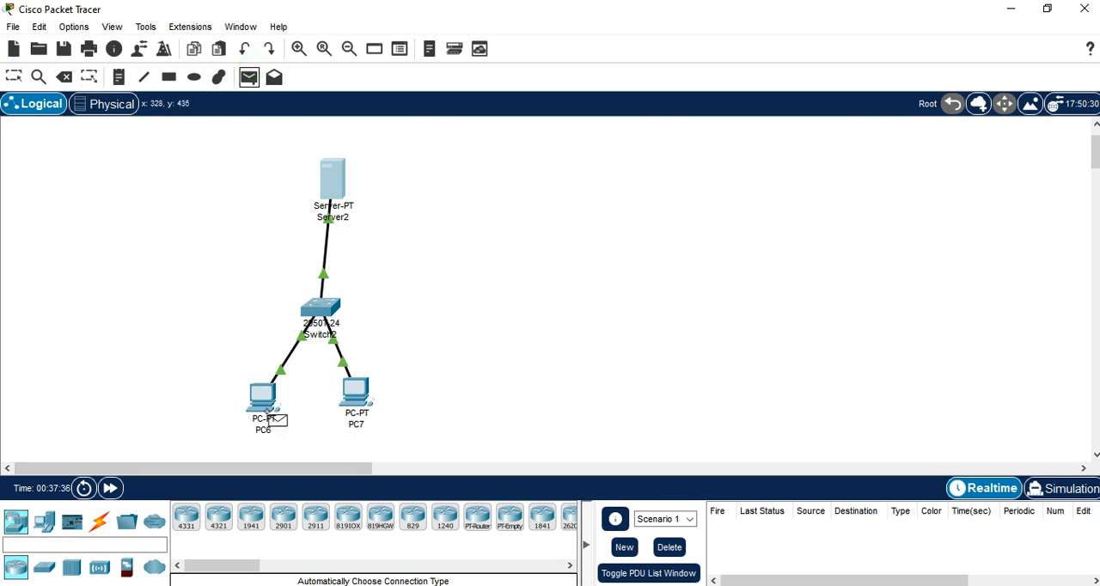
pyautogui.click(274, 406)
pyautogui.click(332, 181)
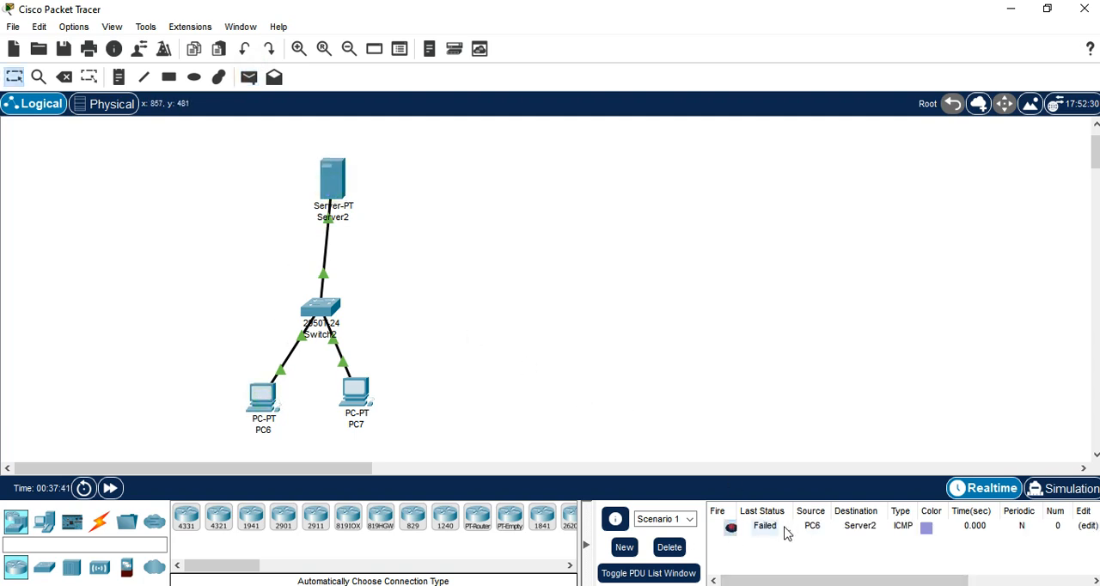
pyautogui.click(763, 528)
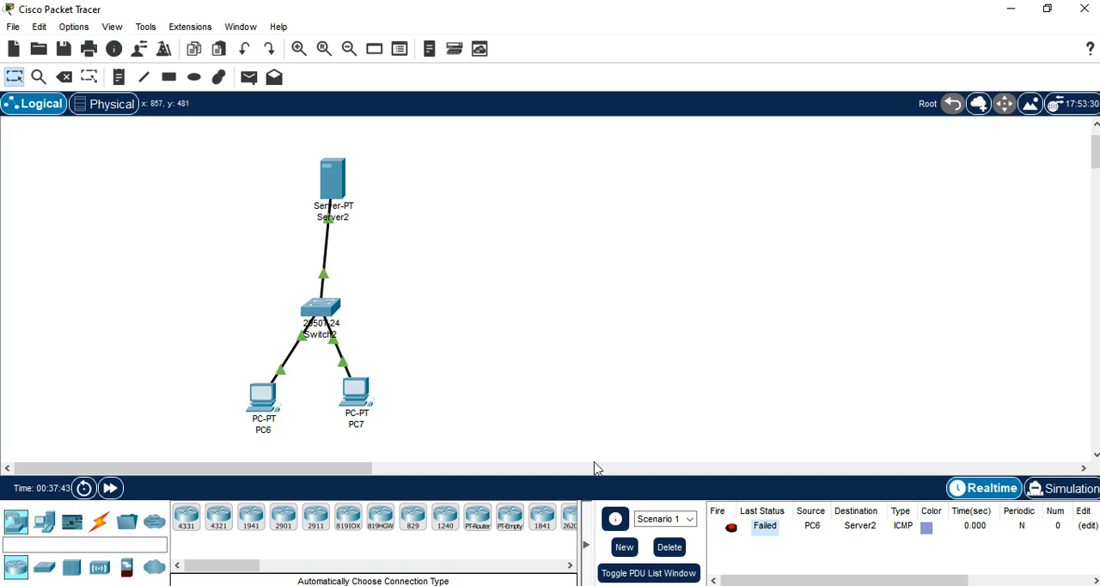
# Step: Set PC6's FastEthernet0 IP configuration to DHCP and close the PC's window
pyautogui.click(265, 401)
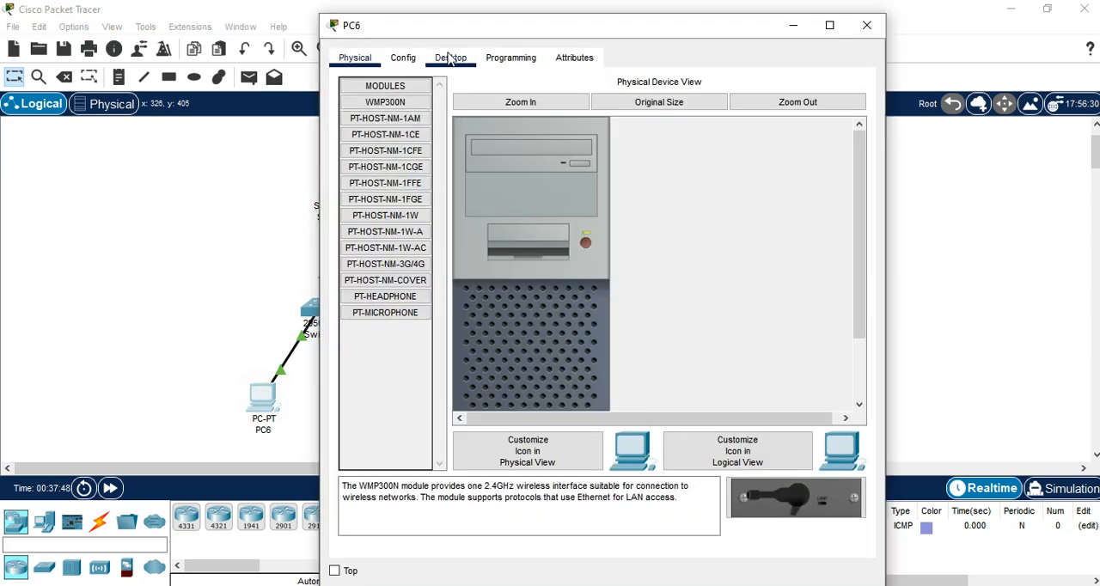
pyautogui.click(452, 57)
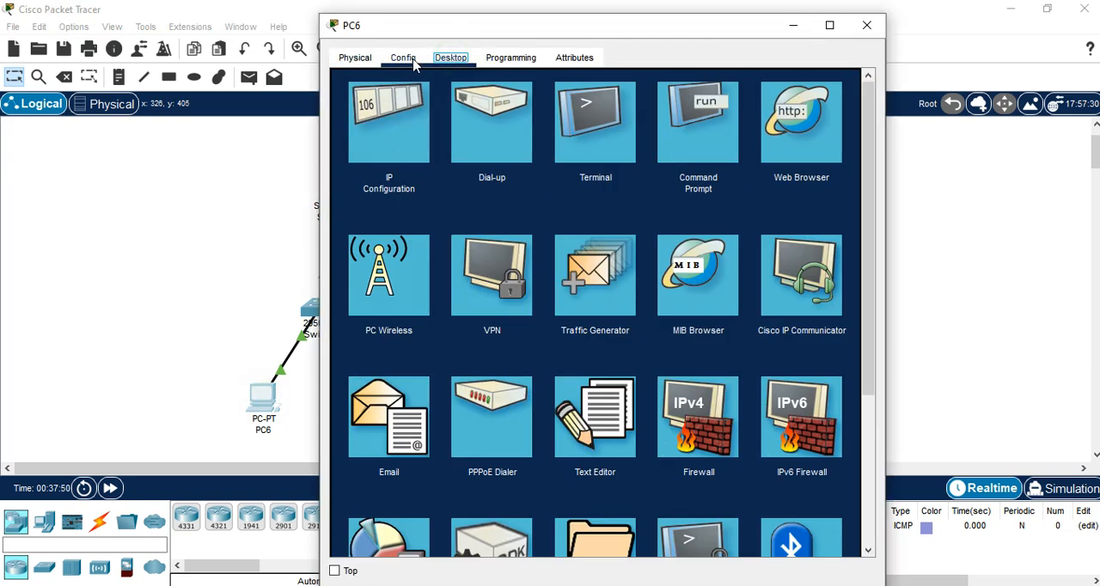
pyautogui.click(374, 138)
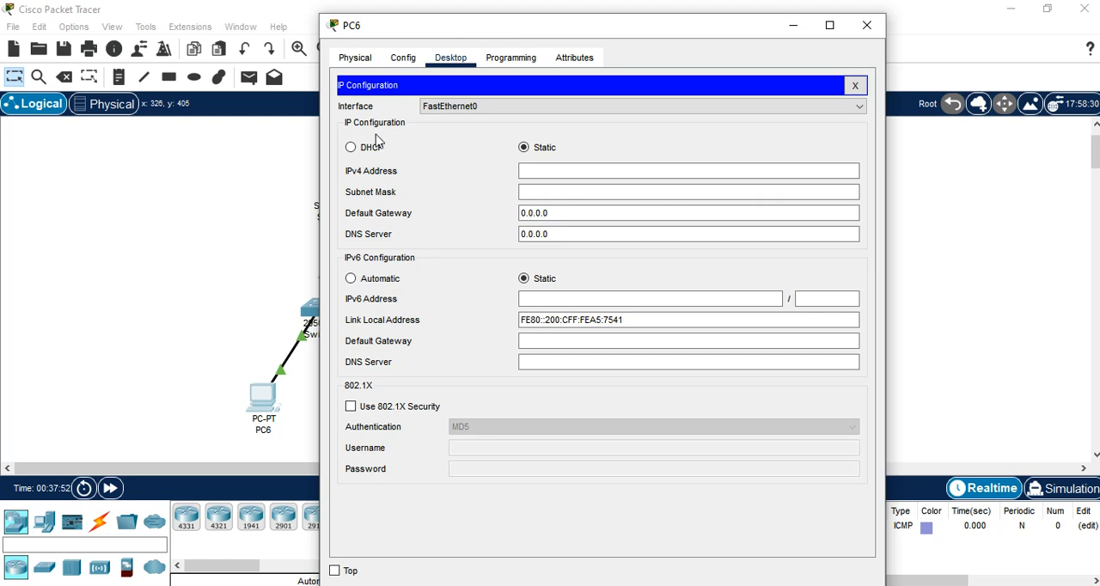
pyautogui.click(351, 148)
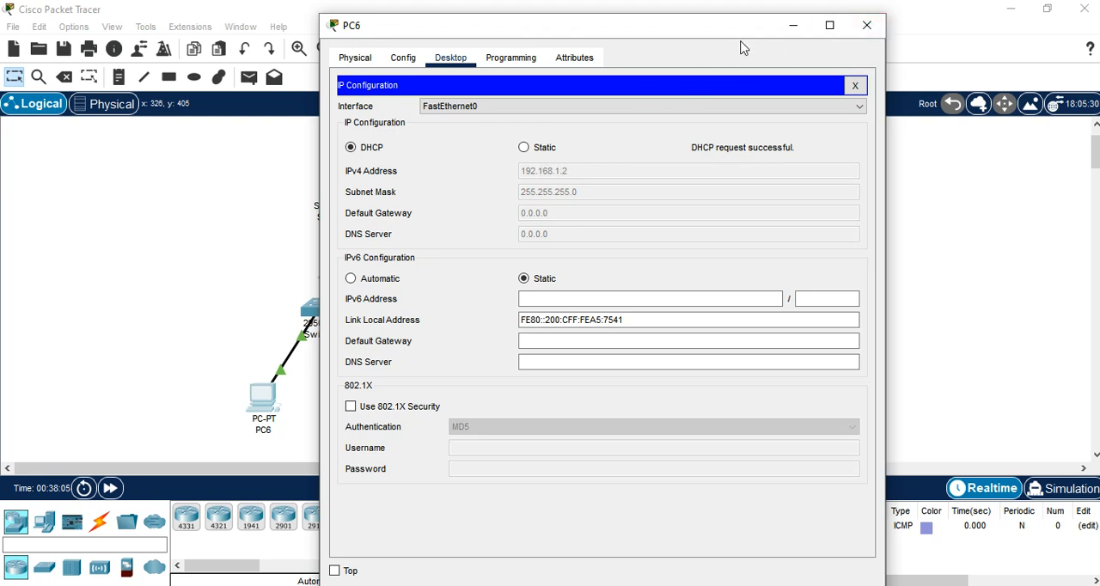
pyautogui.click(868, 23)
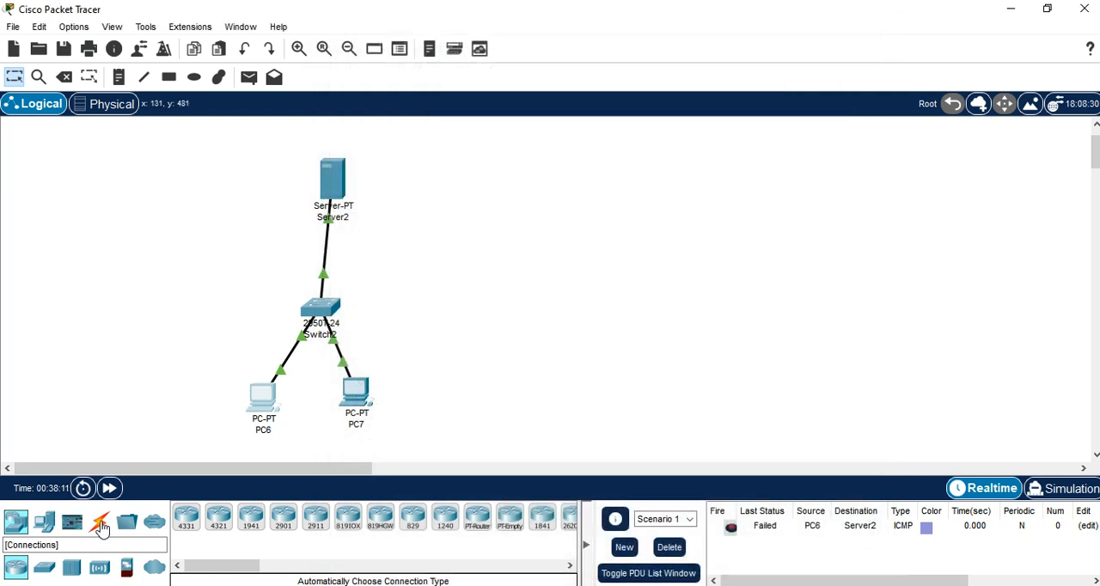
# Step: Send a second simple PDU from PC6 to Server2 and check its delivery status
pyautogui.click(249, 77)
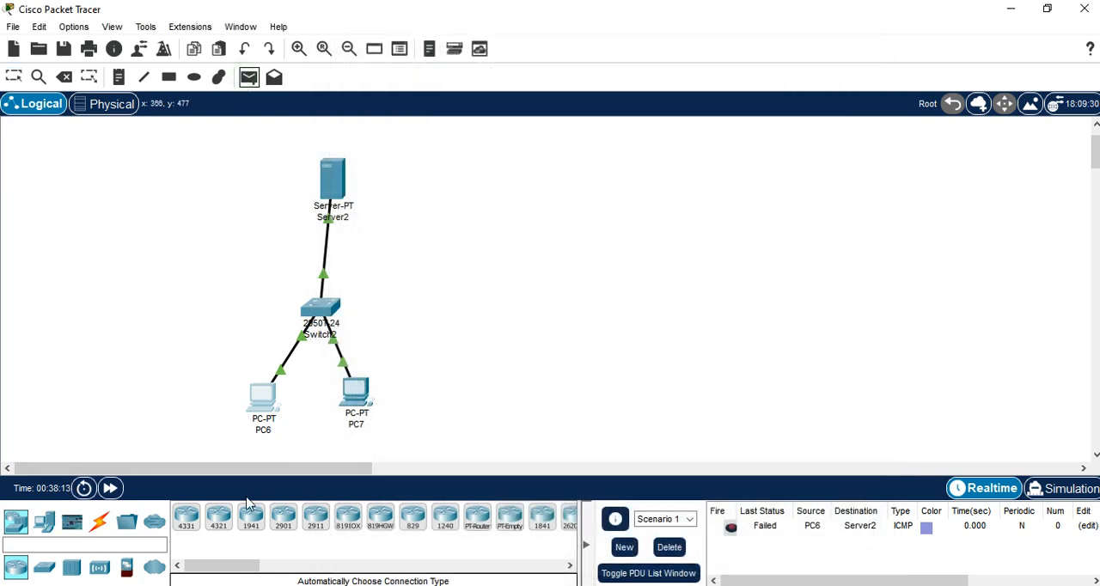
pyautogui.click(260, 397)
pyautogui.click(332, 177)
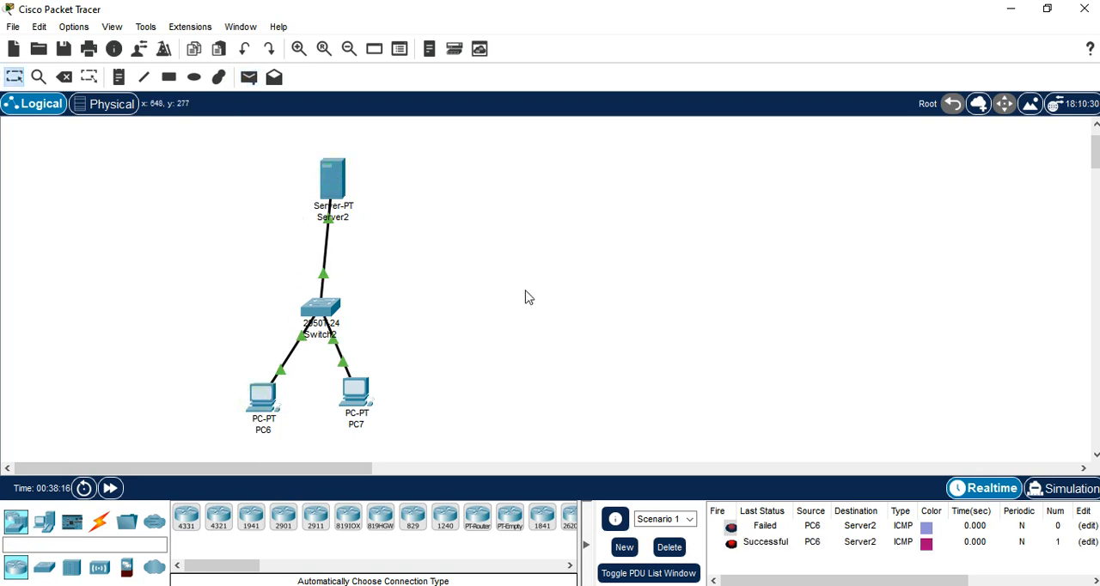
pyautogui.click(767, 543)
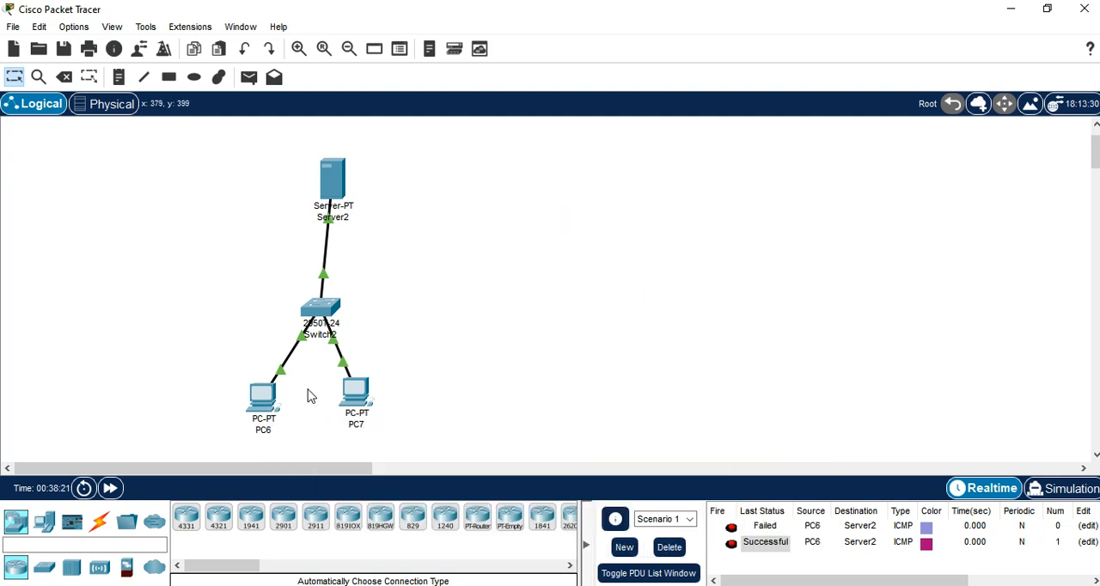
# Step: Run PING 192.168.1.1 in PC6's command prompt, examine the replies, and close the window
pyautogui.click(258, 398)
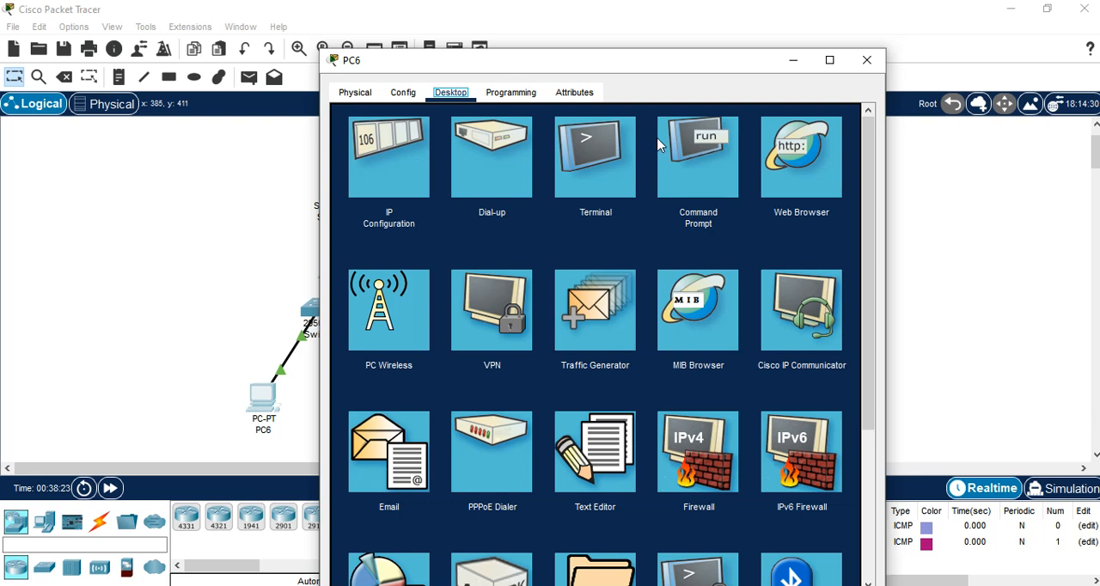
pyautogui.click(703, 155)
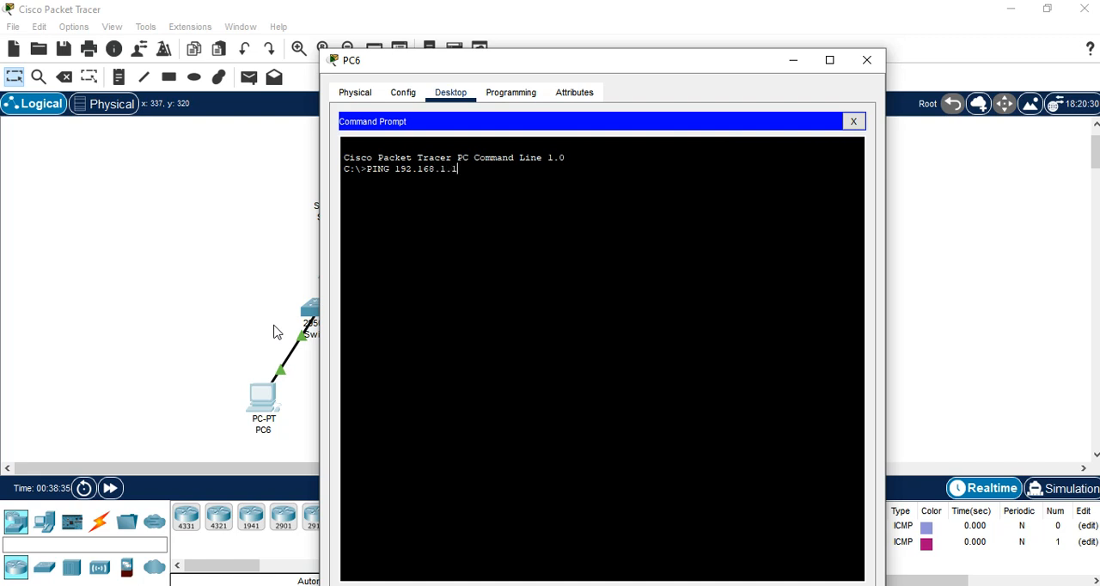
pyautogui.press('Return')
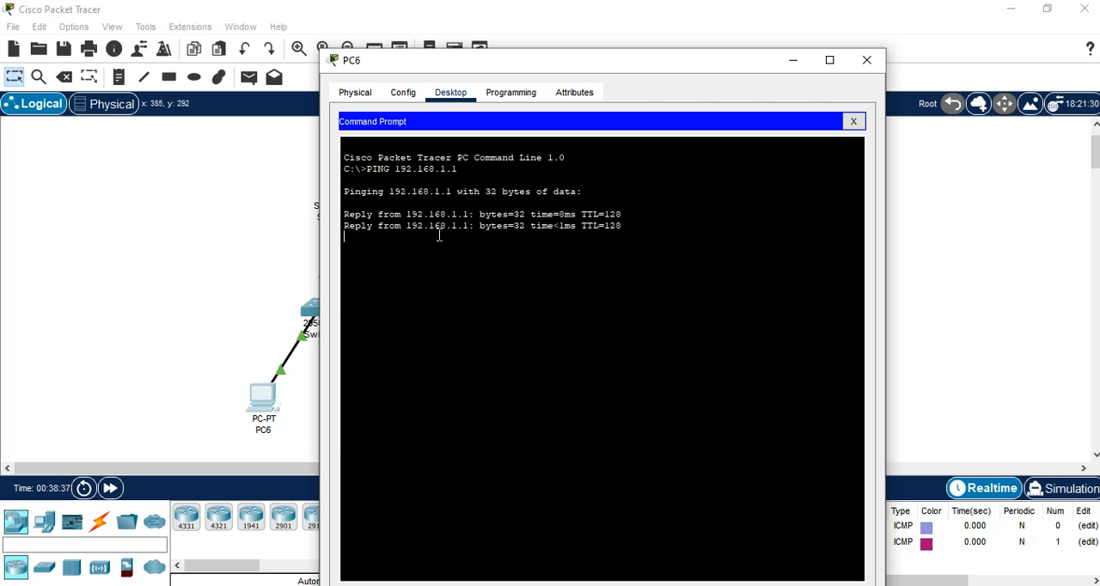
pyautogui.moveTo(361, 214); pyautogui.dragTo(569, 260)
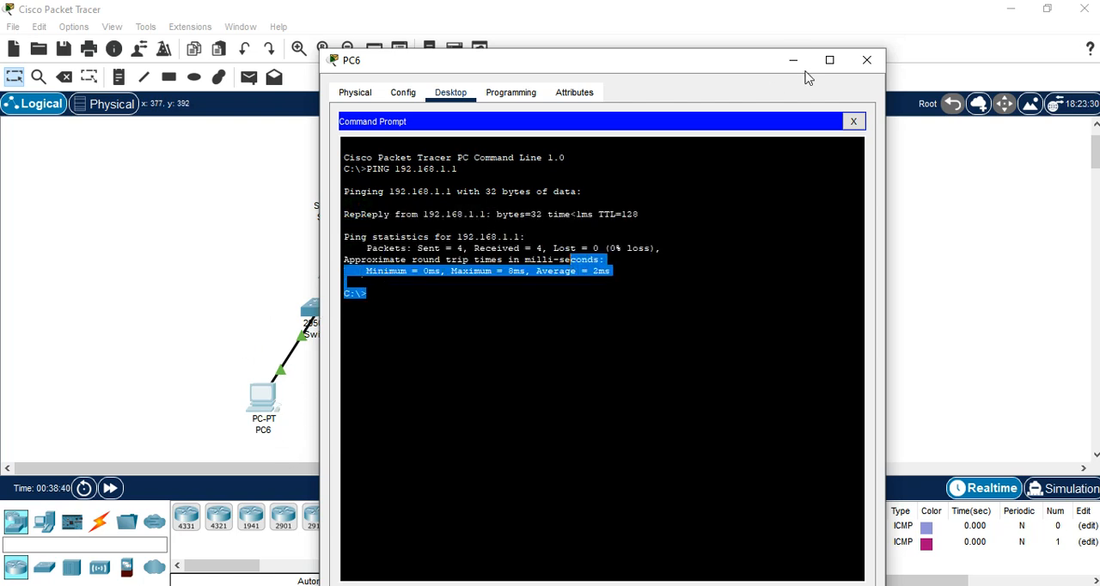
pyautogui.click(866, 61)
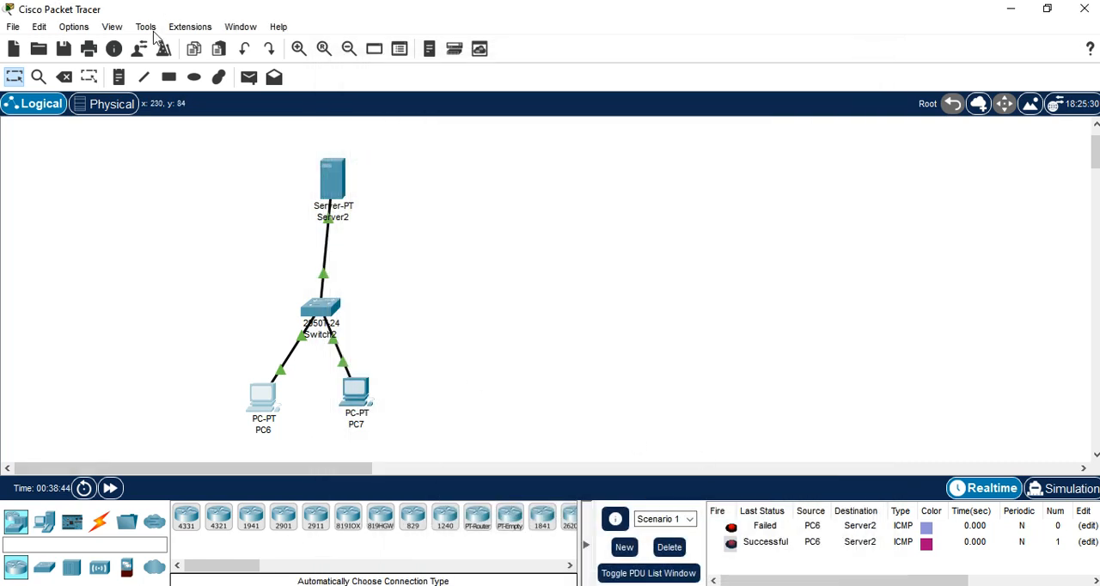
# Step: Try to send a simple PDU from PC6 to PC7
pyautogui.click(249, 78)
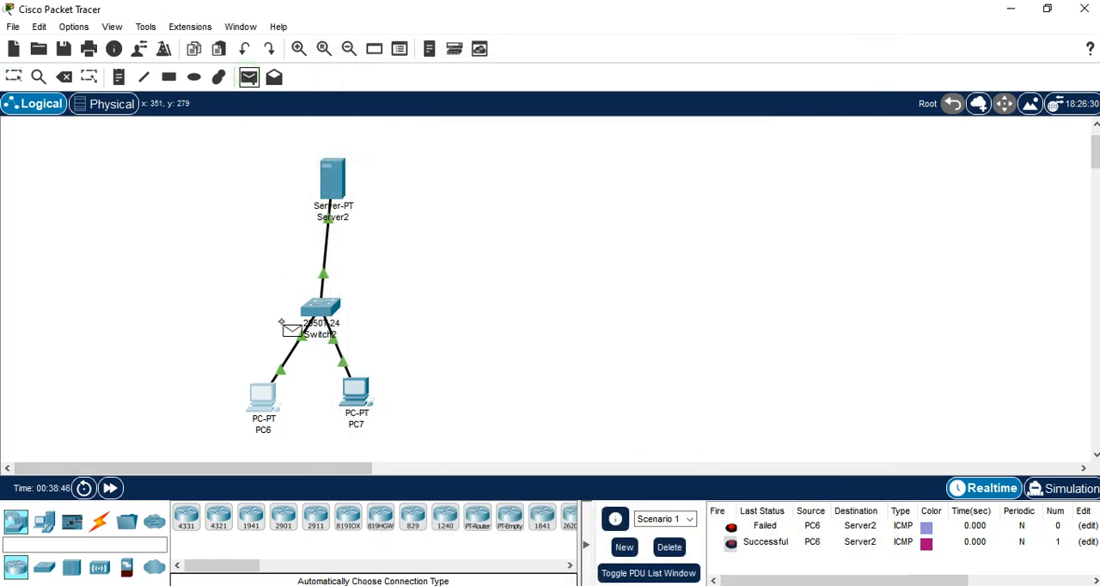
pyautogui.click(263, 395)
pyautogui.click(361, 387)
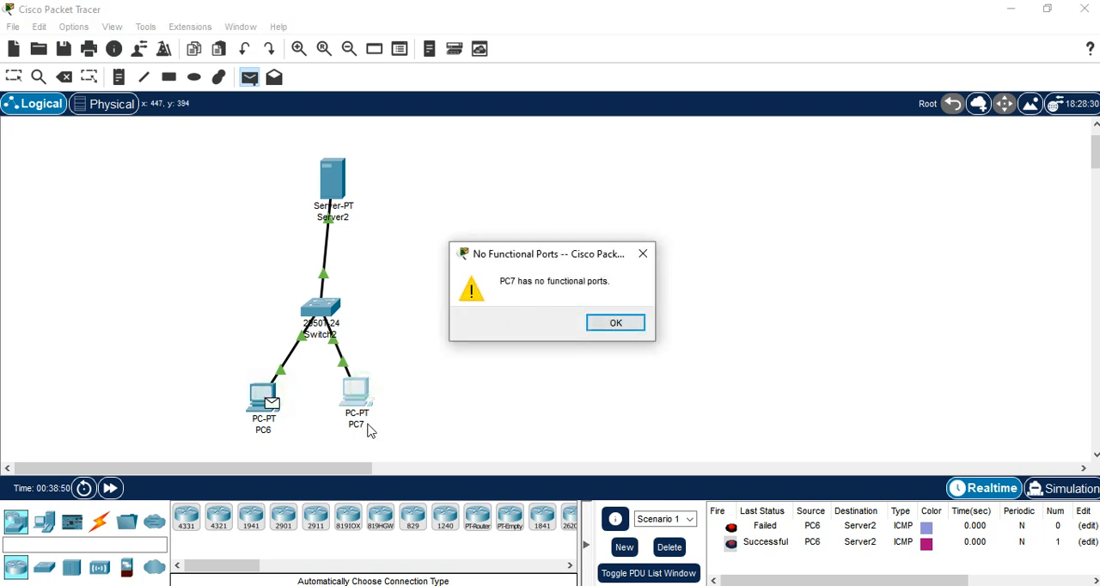
pyautogui.click(625, 326)
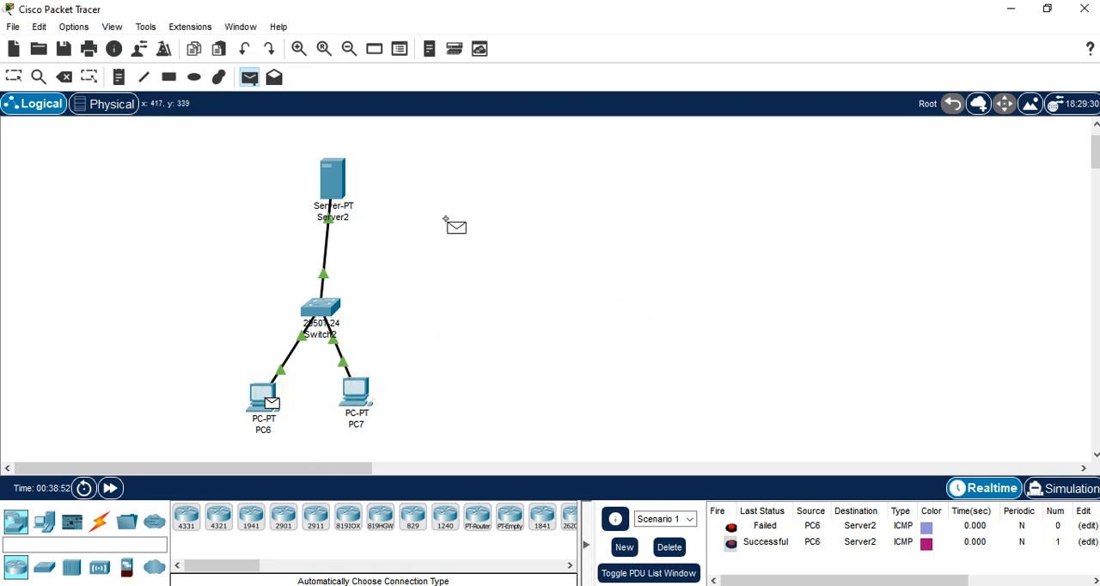
pyautogui.press('Escape')
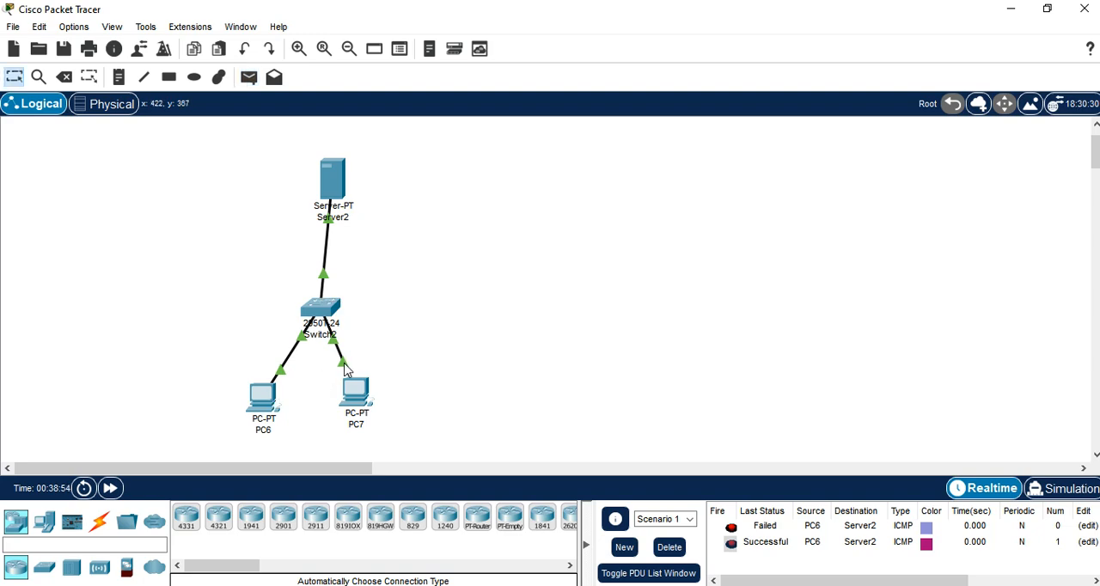
# Step: Set PC7's FastEthernet0 IP configuration to DHCP and move its window aside to reveal the topology
pyautogui.click(357, 397)
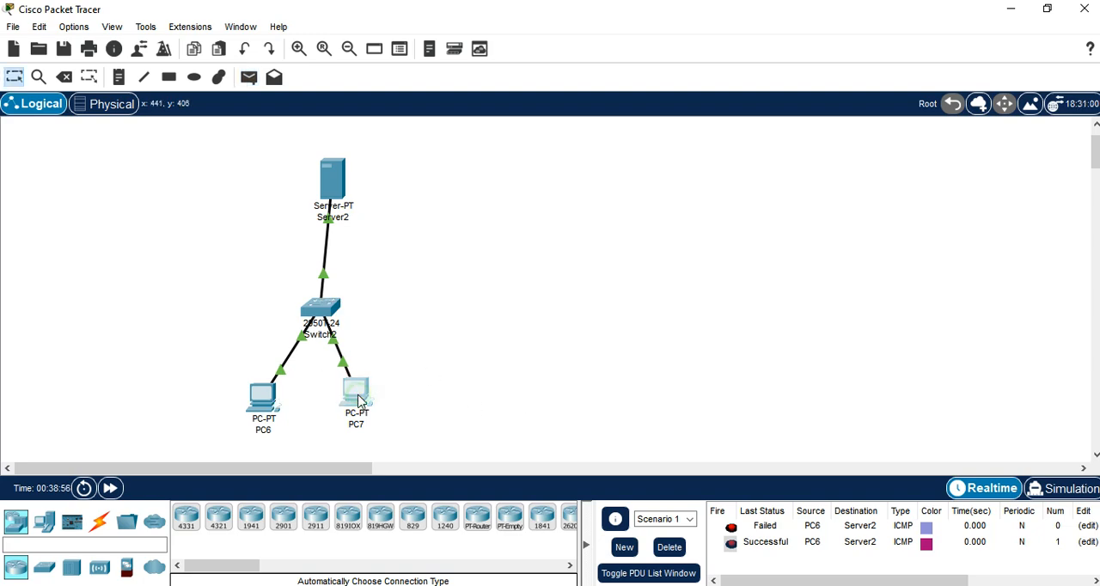
pyautogui.click(402, 58)
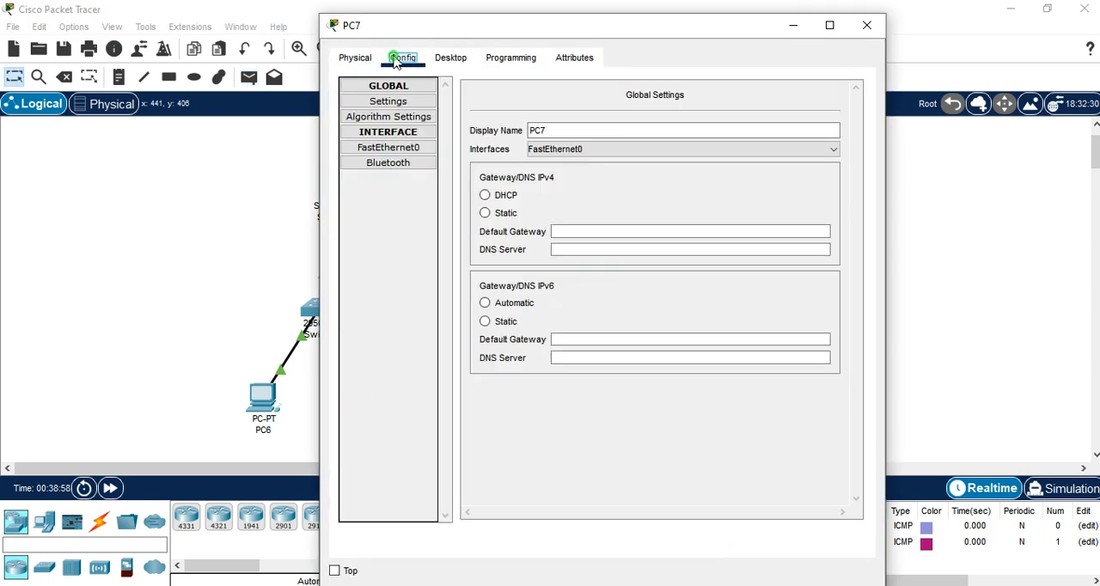
pyautogui.click(452, 58)
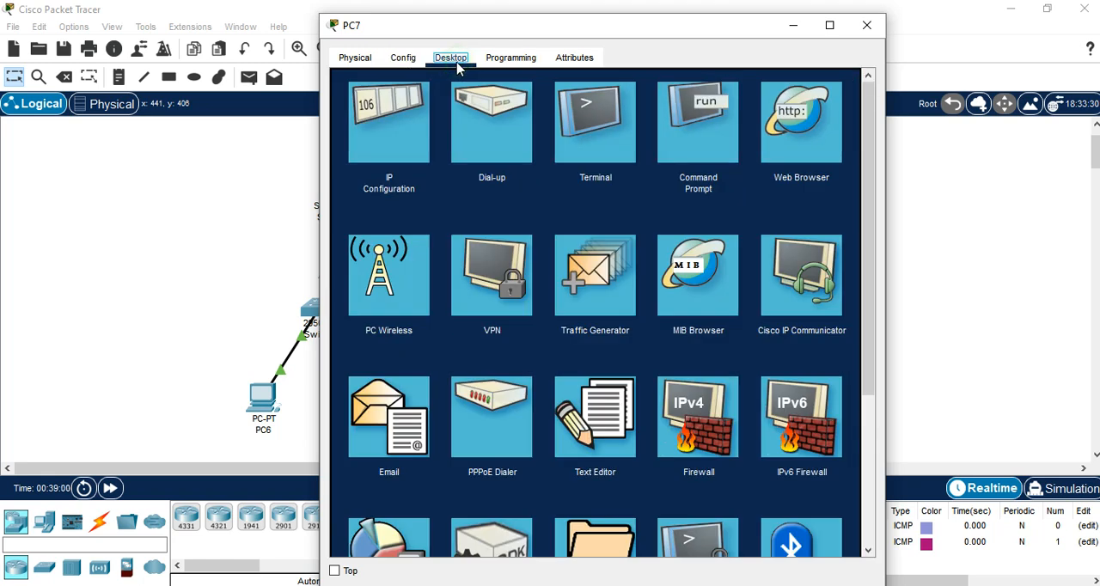
pyautogui.click(397, 136)
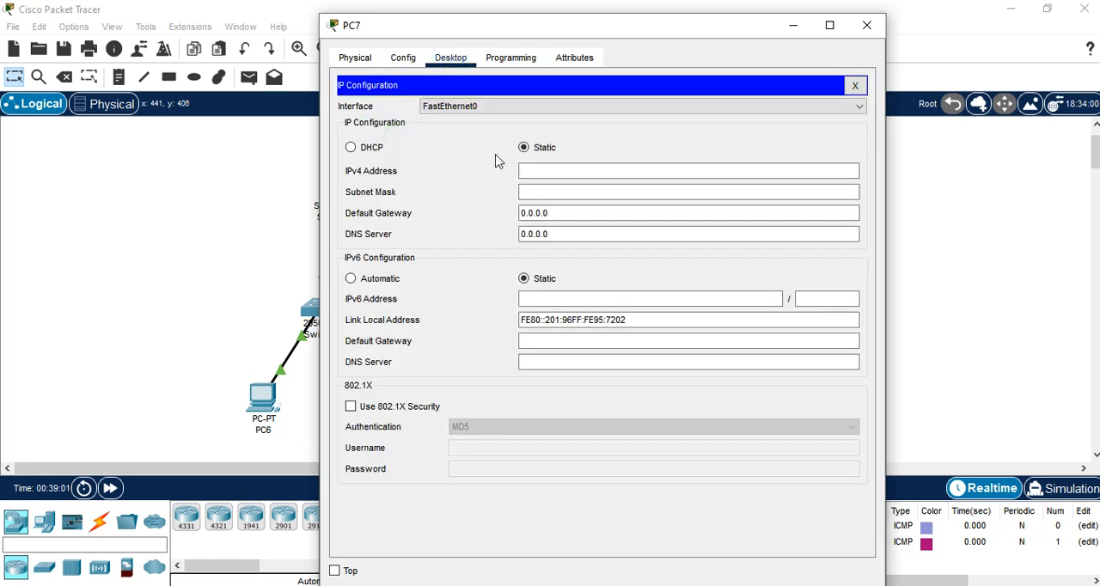
pyautogui.click(351, 147)
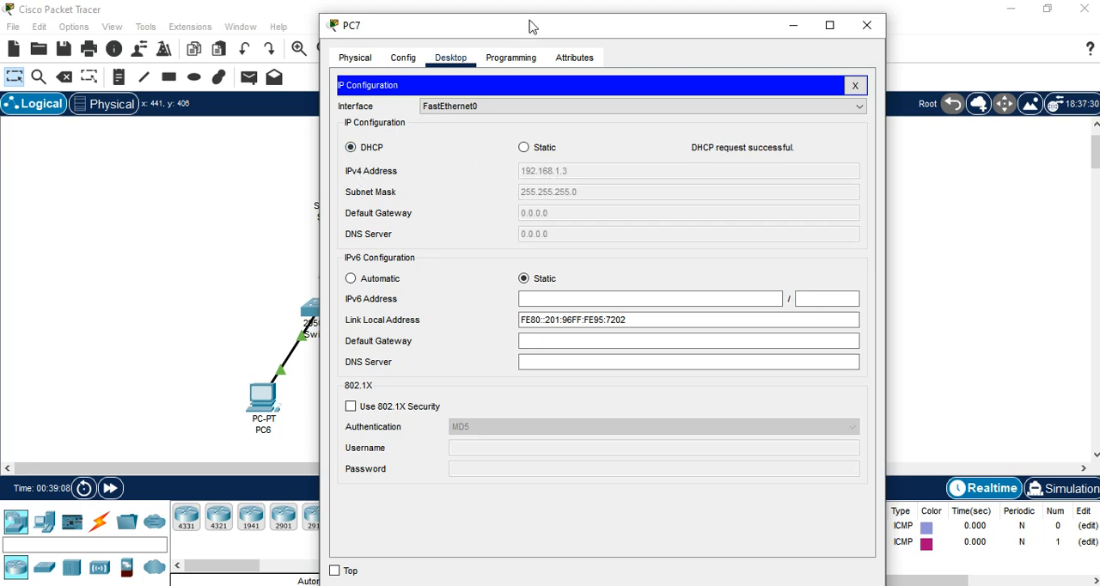
pyautogui.moveTo(529, 26); pyautogui.dragTo(742, 29)
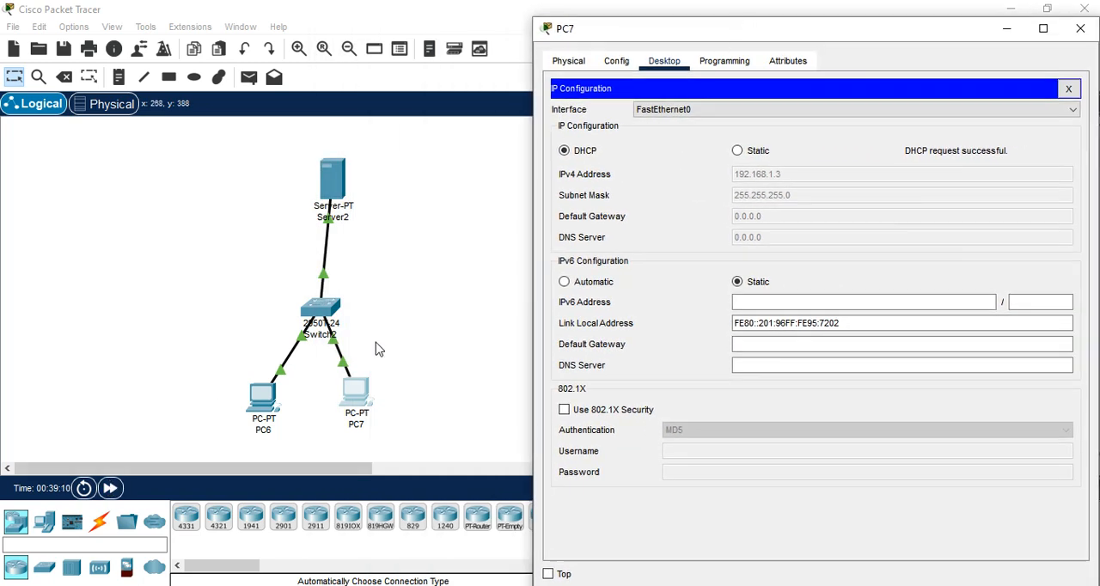
pyautogui.moveTo(129, 382); pyautogui.dragTo(717, 461)
pyautogui.click(337, 185)
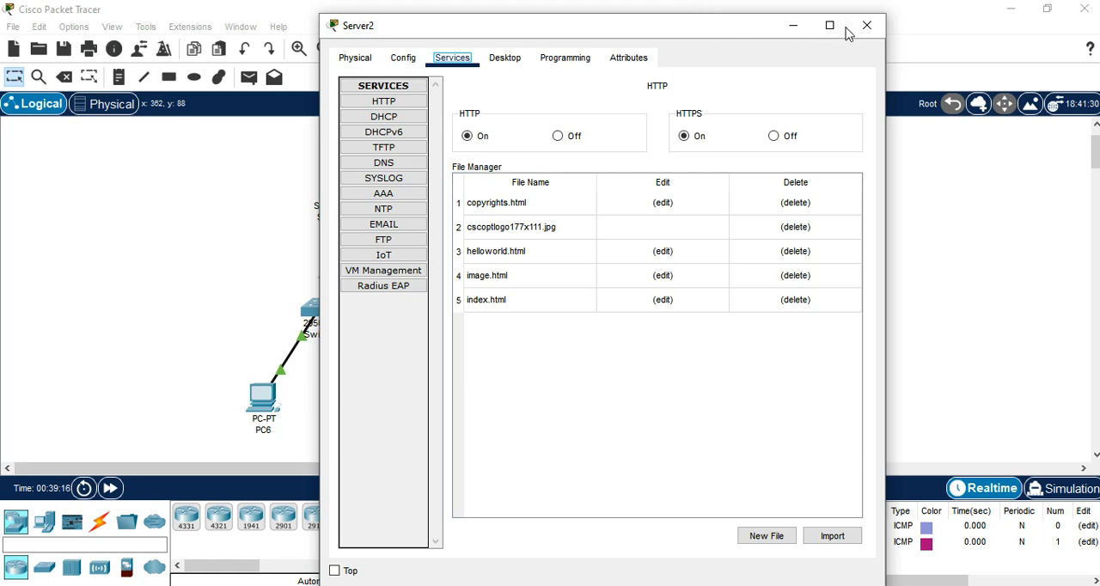
pyautogui.click(866, 25)
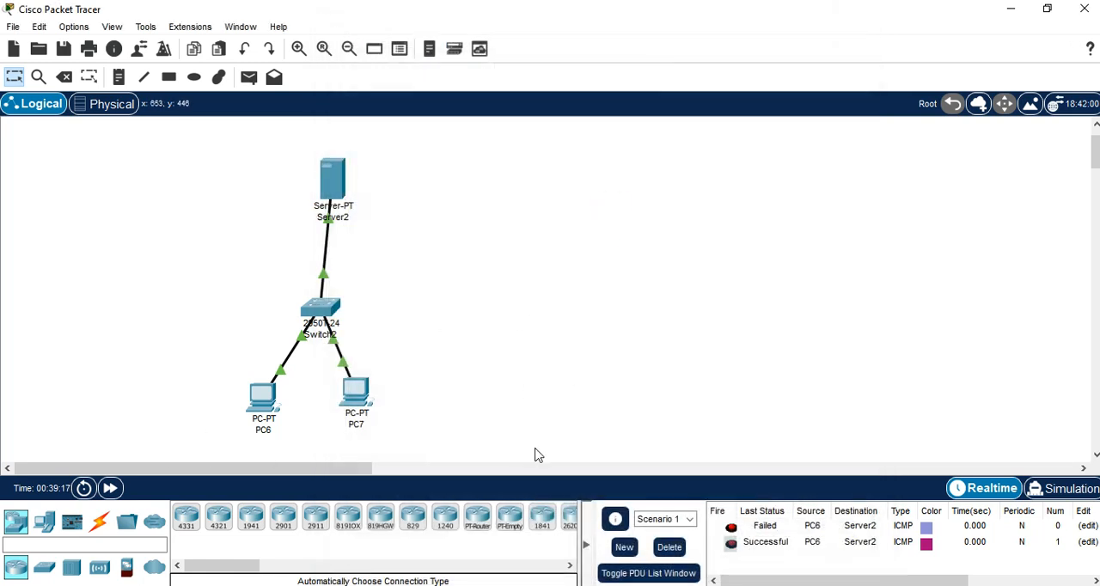
# Step: Send a simple PDU from PC6 to PC7
pyautogui.click(249, 77)
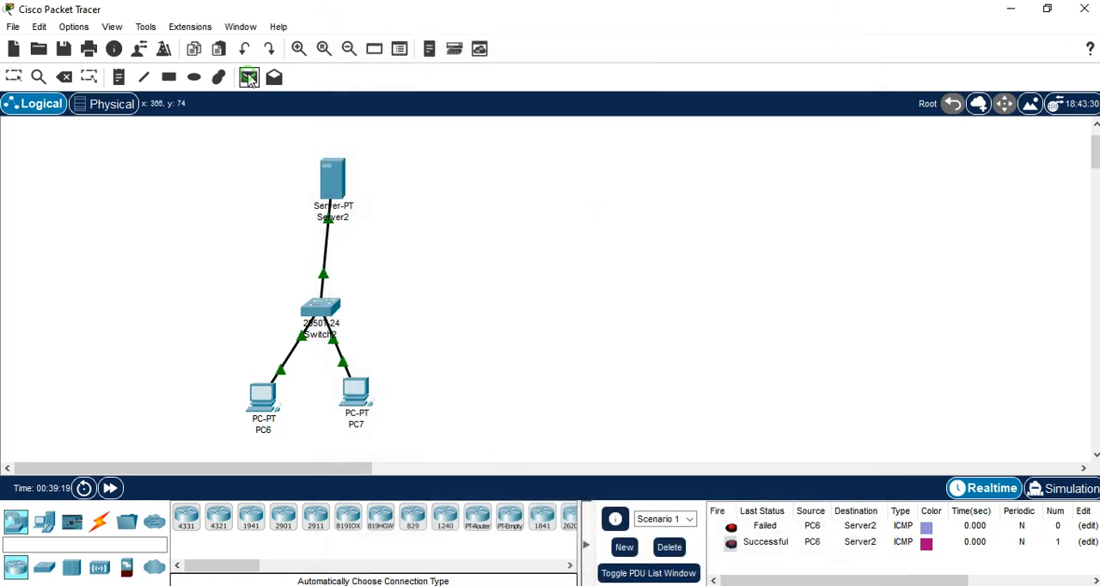
pyautogui.click(262, 397)
pyautogui.click(362, 400)
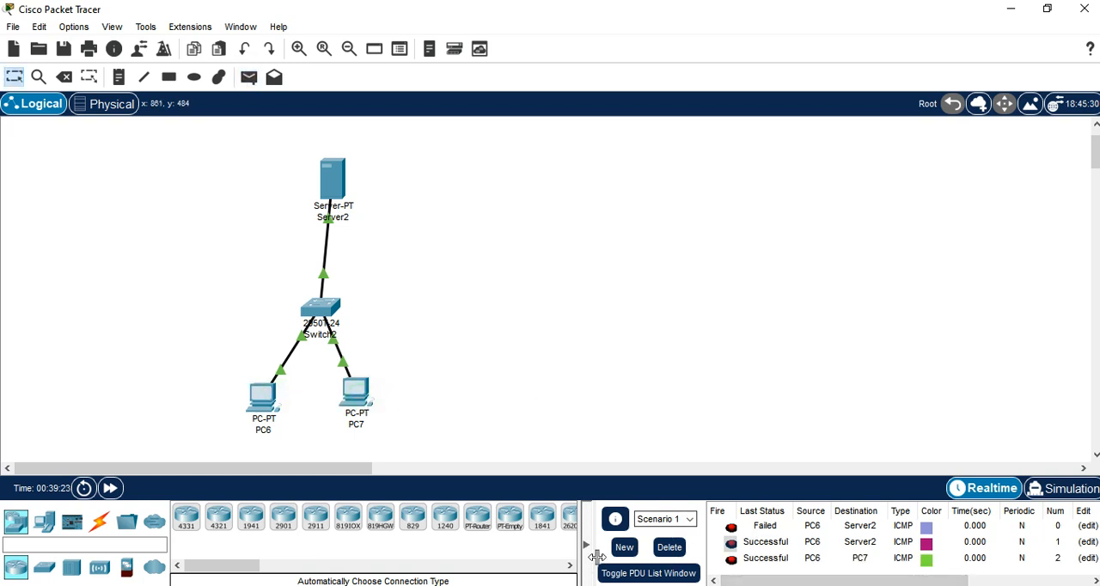
# Step: Create a new PDU scenario and send a simple PDU from PC7 to Server2 in it
pyautogui.click(624, 548)
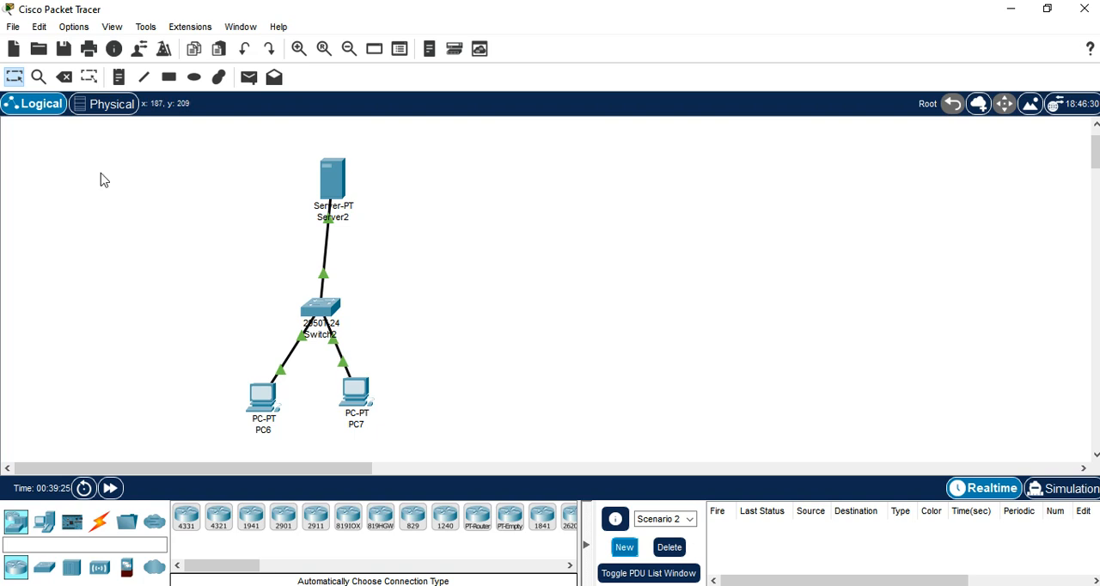
pyautogui.click(249, 77)
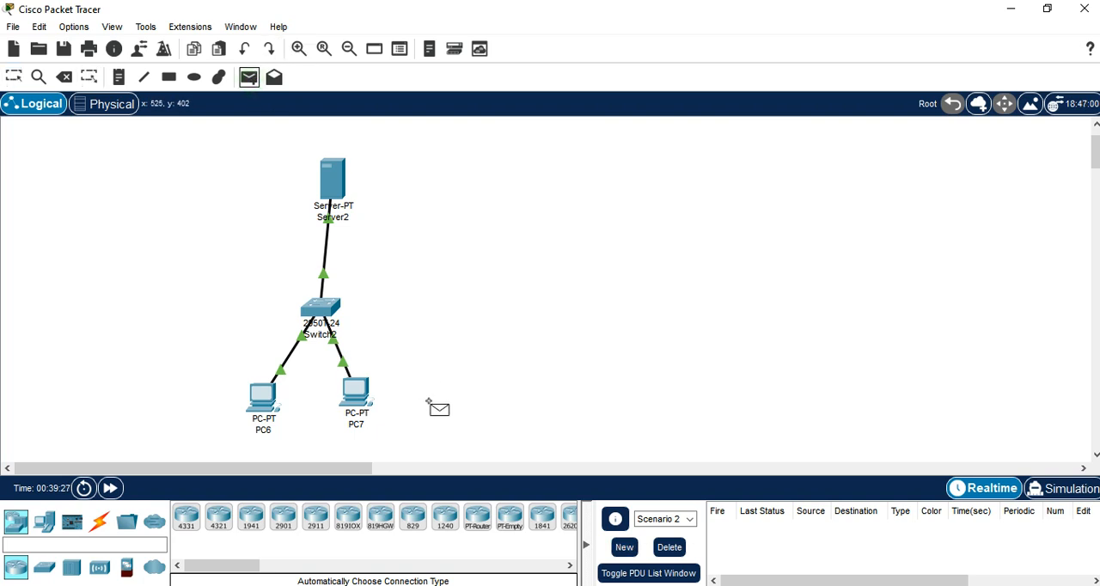
pyautogui.click(371, 409)
pyautogui.click(331, 179)
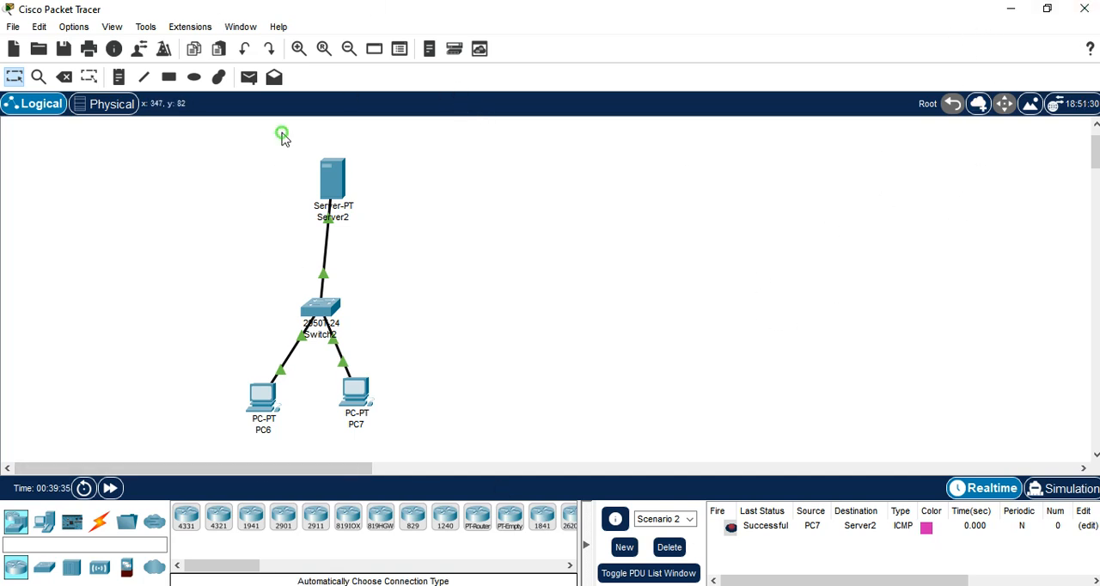
pyautogui.moveTo(282, 132); pyautogui.dragTo(422, 272)
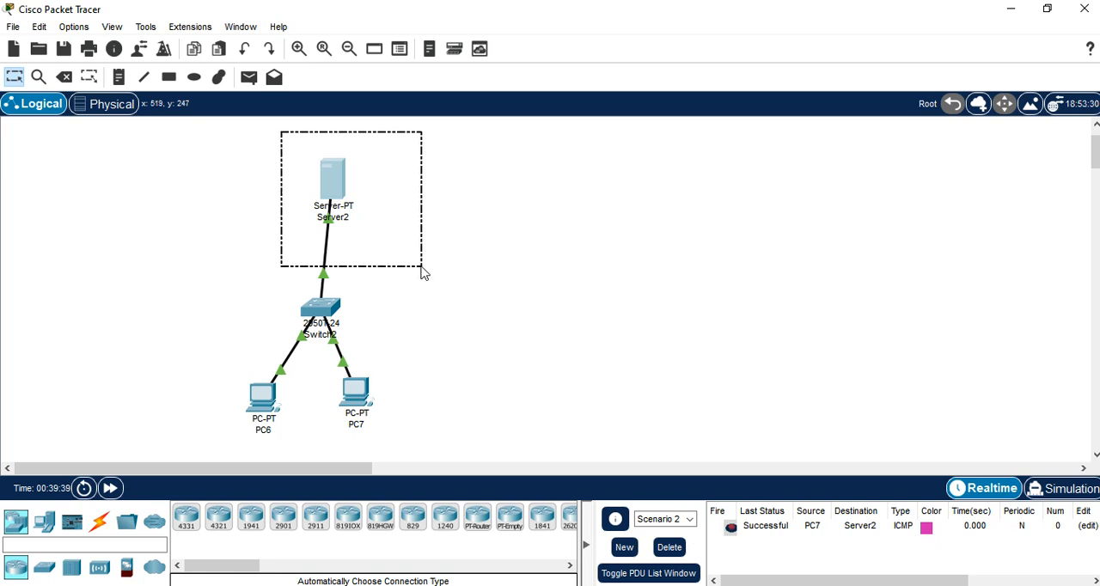
pyautogui.moveTo(423, 273); pyautogui.dragTo(506, 452)
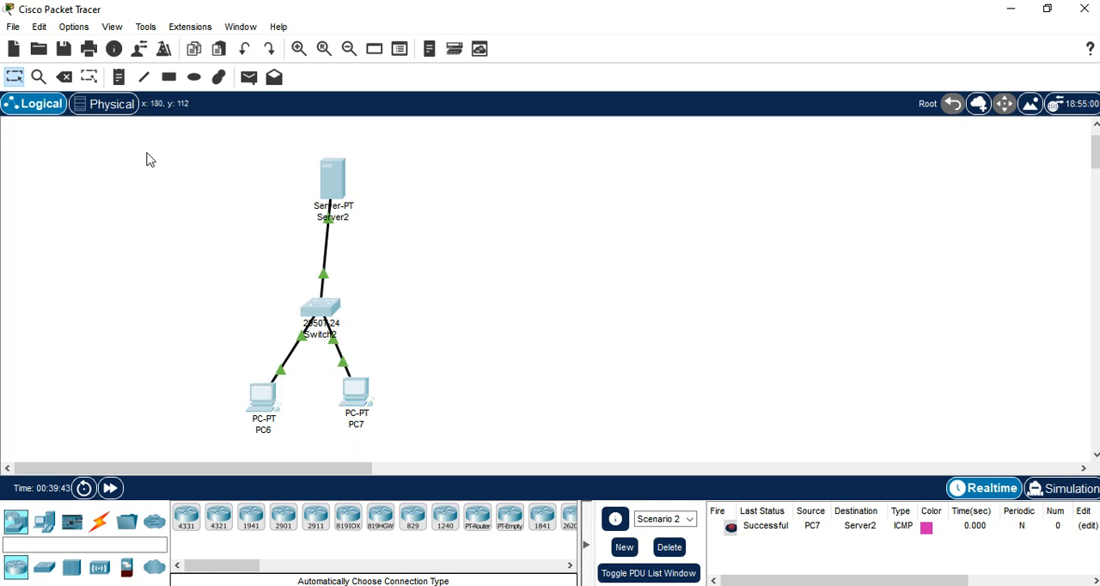
pyautogui.moveTo(127, 128); pyautogui.dragTo(515, 454)
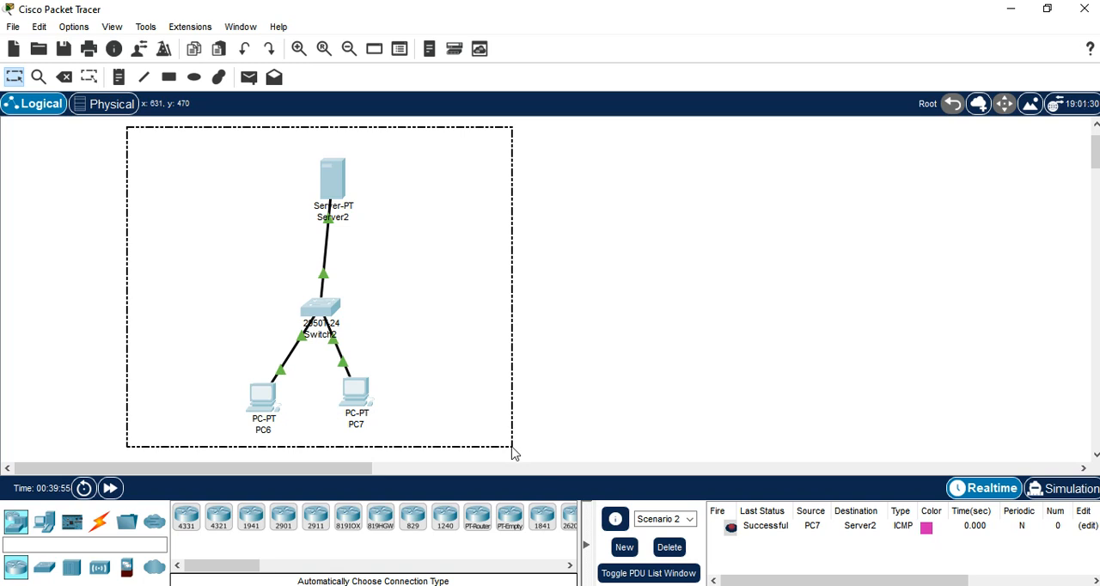
pyautogui.moveTo(513, 453); pyautogui.dragTo(516, 461)
pyautogui.click(518, 258)
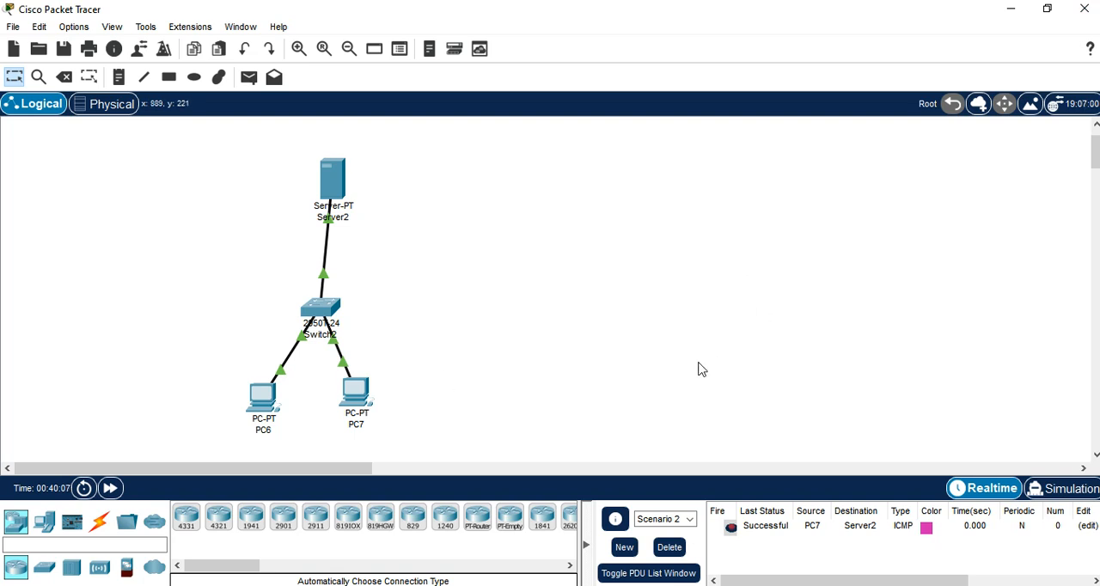
# Step: Switch to the Notepad notes and add the closing line "DONE..................THANK YOU .........LIKE AND SHARE" below the RIP description
pyautogui.hotkey('alt', 'Tab')
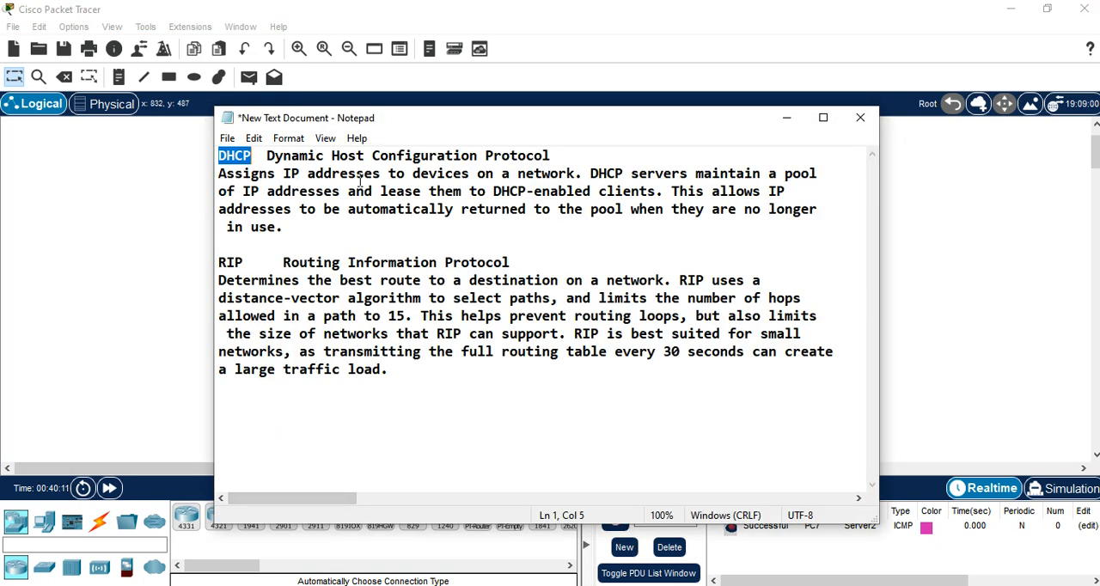
pyautogui.click(220, 261)
pyautogui.click(404, 370)
pyautogui.press('super+s')
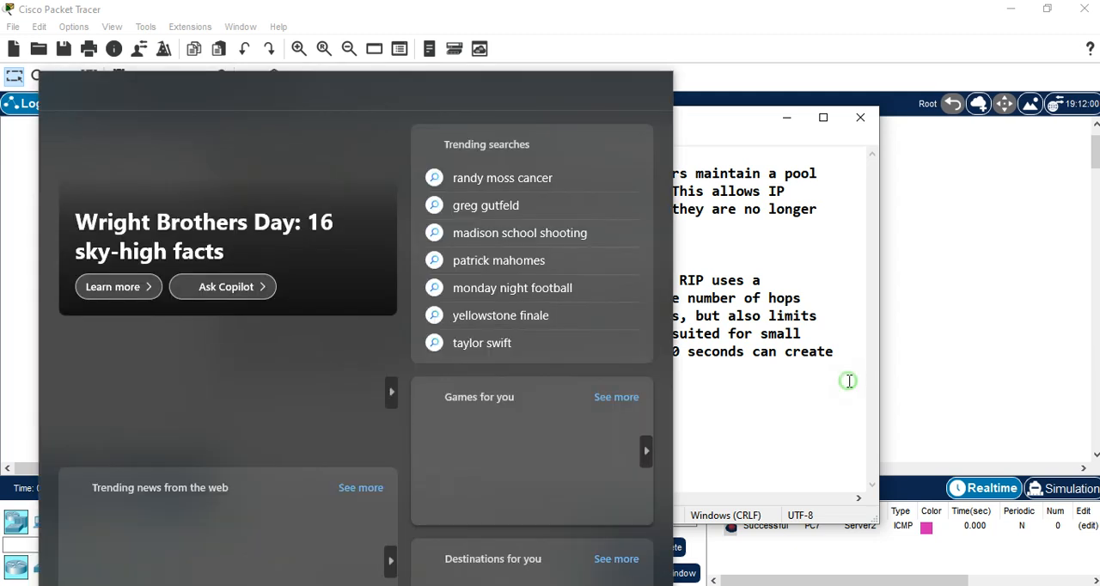
pyautogui.click(448, 459)
pyautogui.write('d')
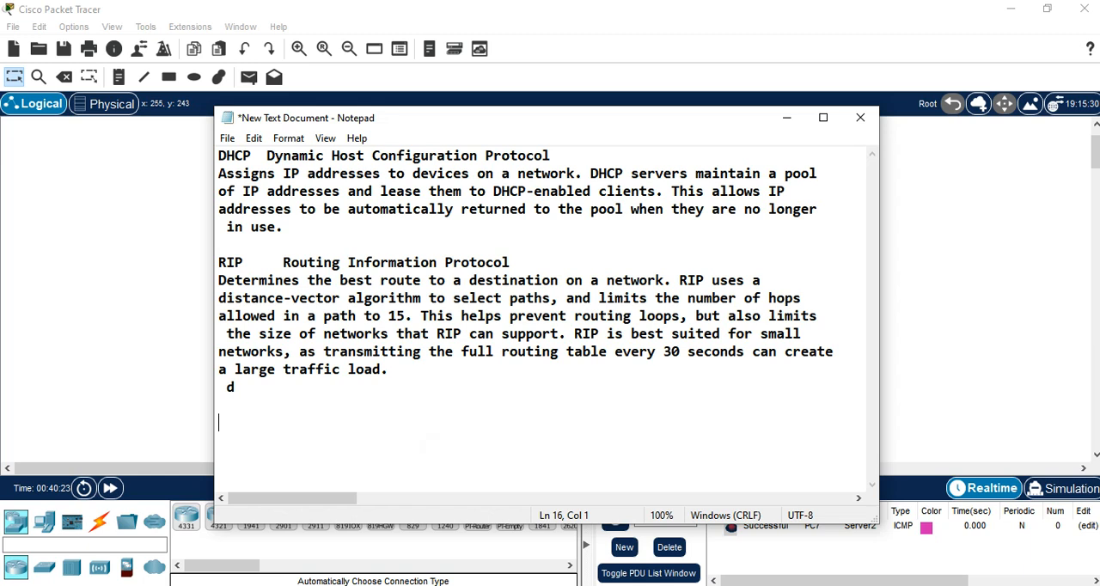
pyautogui.write('DONE..................THANK ')
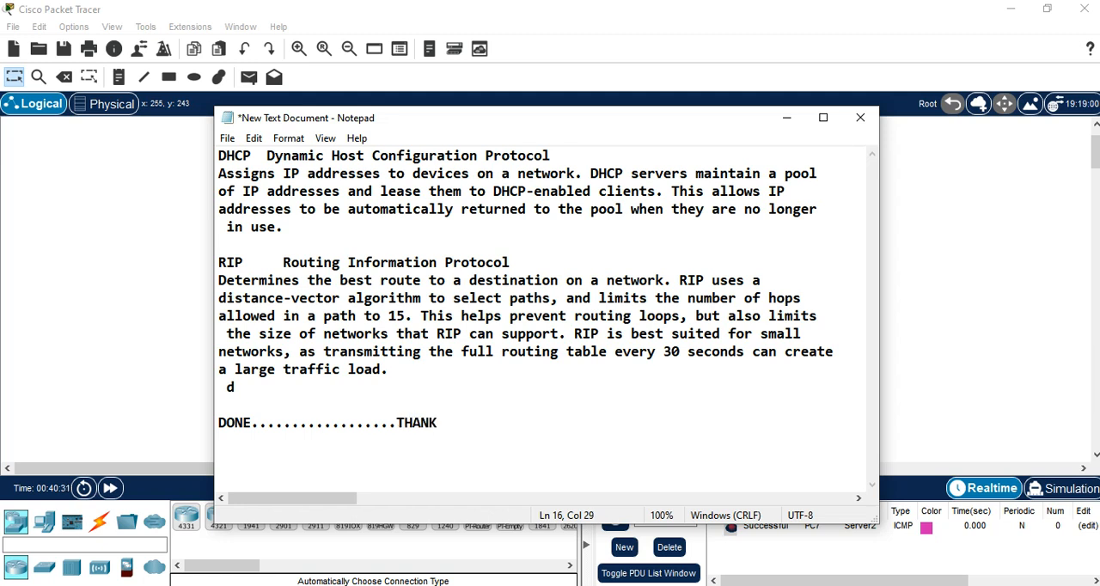
pyautogui.write('YOU .........LIKE AND S')
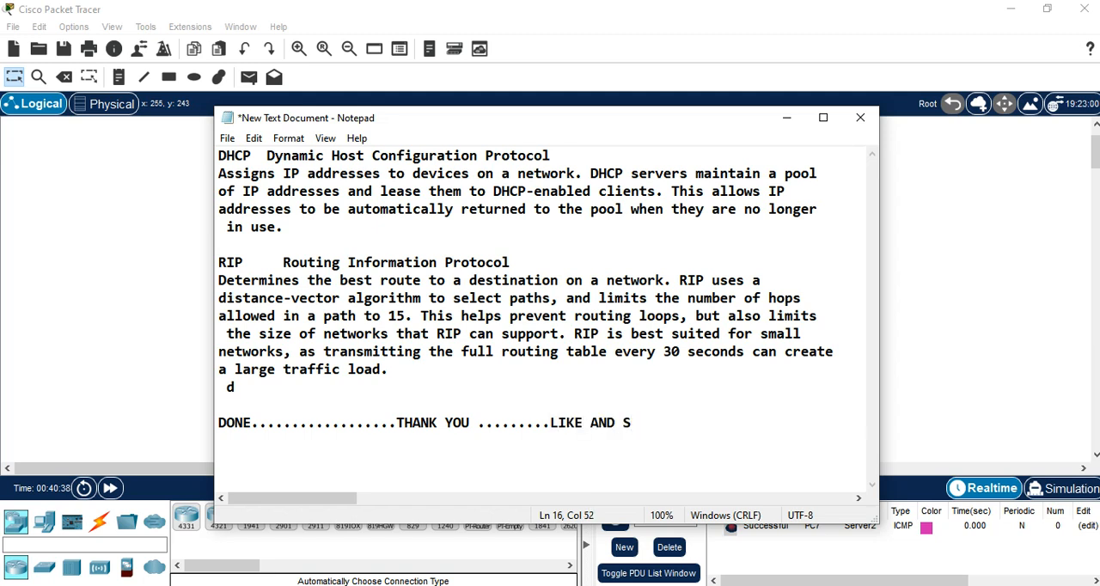
pyautogui.write('HARE')
pyautogui.press('Return')
pyautogui.click(669, 423)
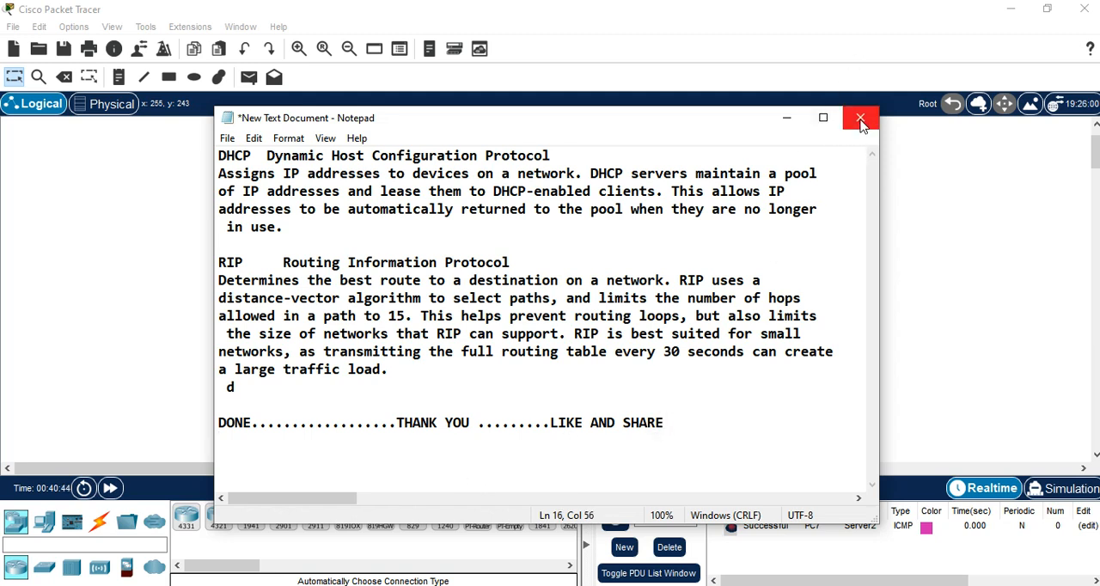